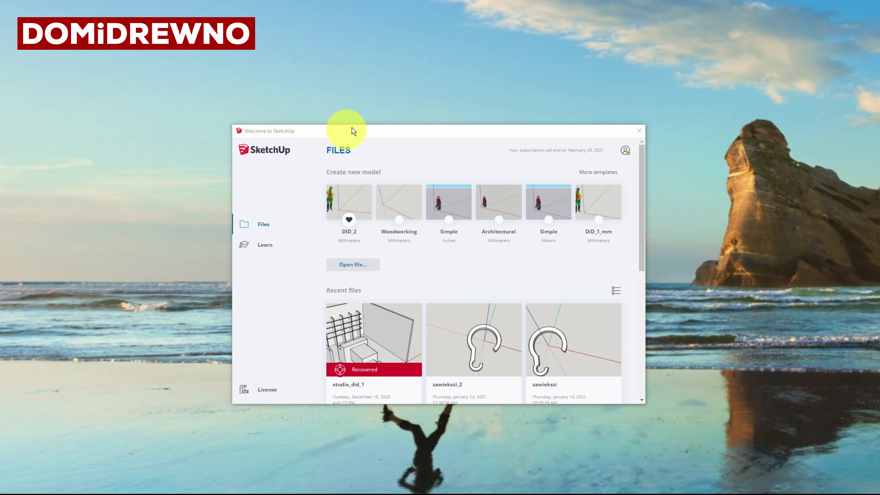
From the Welcome window's full template list, open a new model using the Architectural template.
{"action": "left_click_drag", "start_coordinate": [361, 130], "coordinate": [284, 141]}
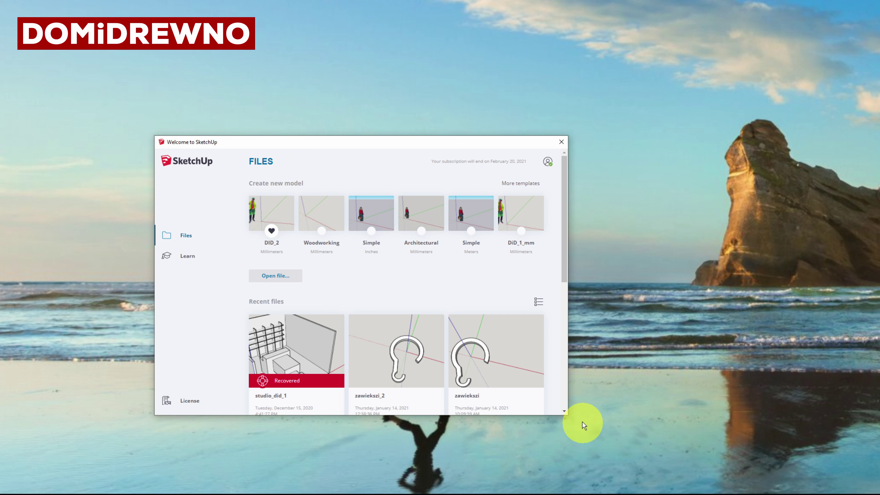
{"action": "left_click_drag", "start_coordinate": [568, 416], "coordinate": [662, 446]}
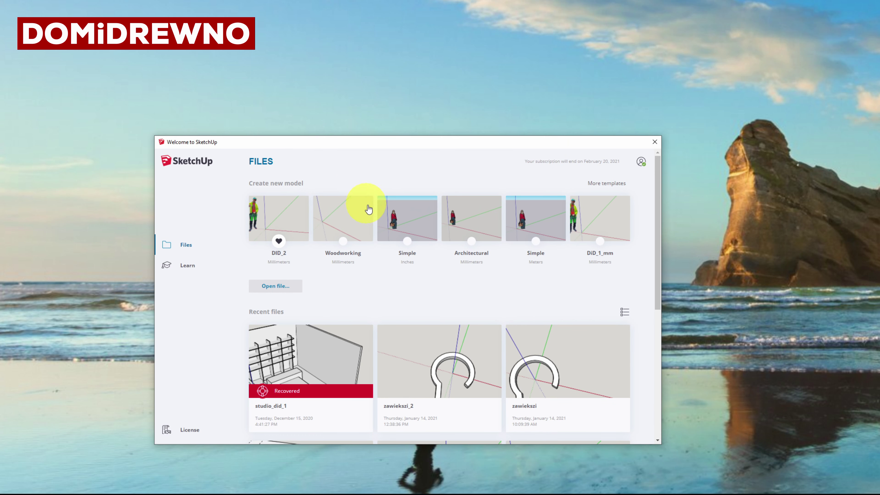
{"action": "left_click", "coordinate": [618, 187]}
{"action": "left_click_drag", "start_coordinate": [657, 212], "coordinate": [657, 201]}
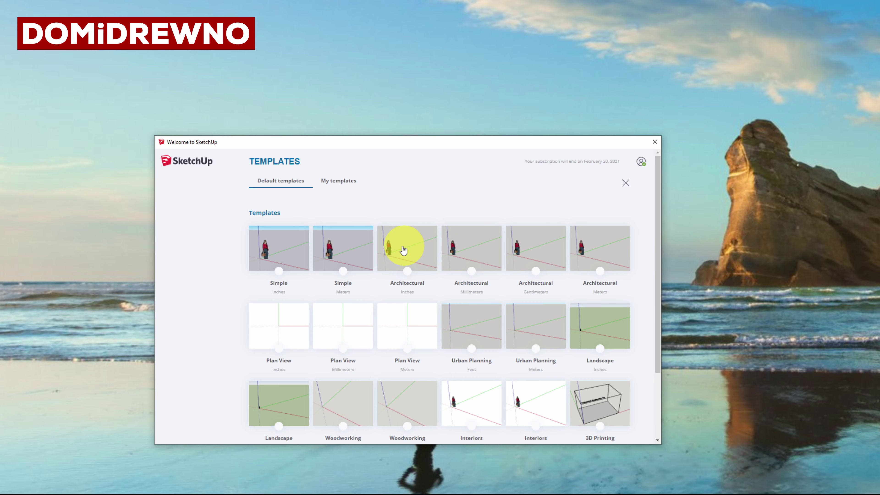
{"action": "left_click", "coordinate": [480, 248]}
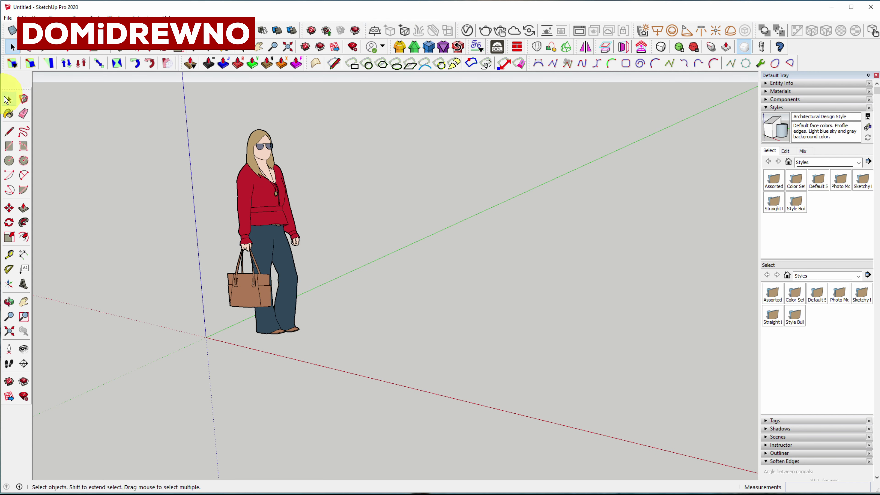
Zoom in, cancel a stray tape-measure point, then select and delete the default woman figure.
{"action": "scroll", "coordinate": [236, 134], "scroll_direction": "up", "scroll_amount": 2}
{"action": "scroll", "coordinate": [240, 141], "scroll_direction": "up", "scroll_amount": 2}
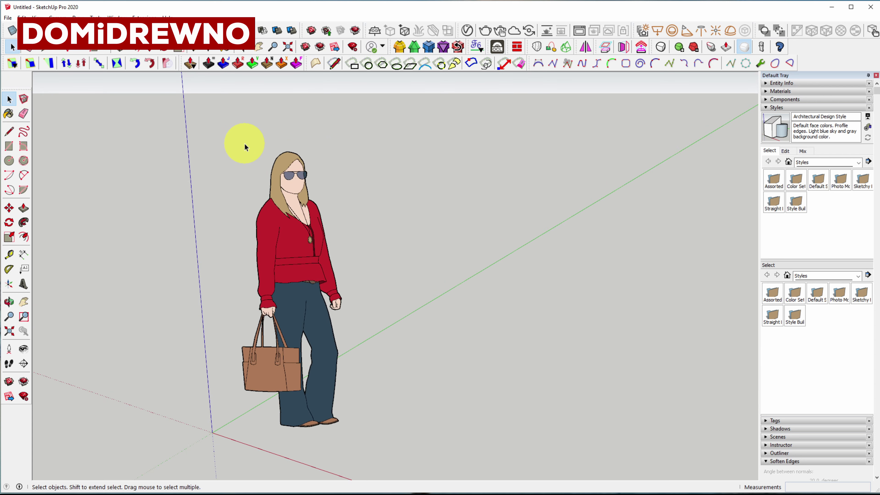
{"action": "key", "text": "t"}
{"action": "left_click", "coordinate": [231, 439]}
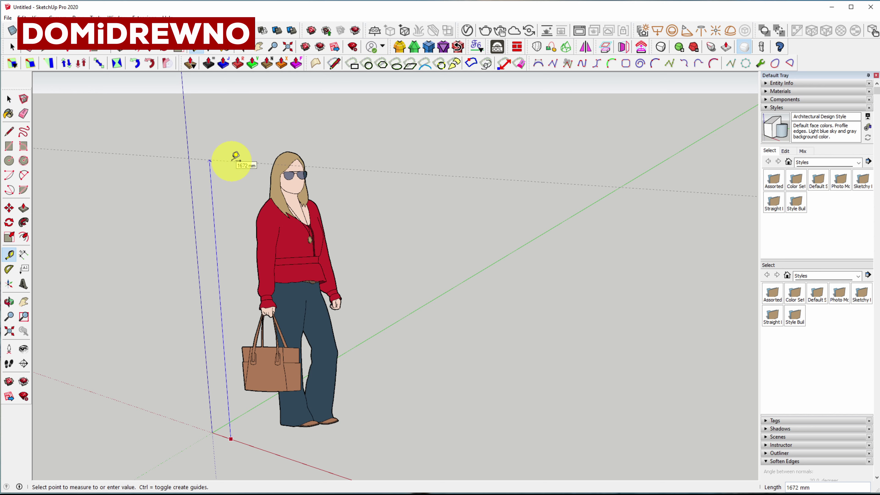
{"action": "key", "text": "space"}
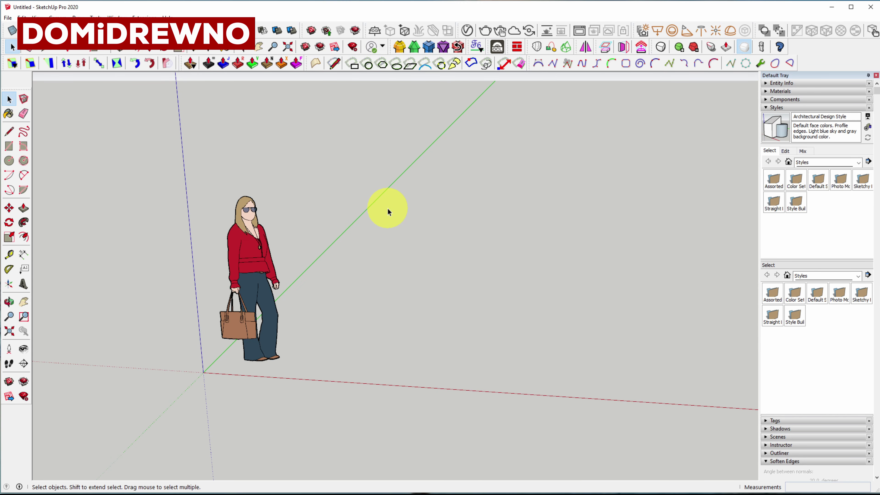
{"action": "left_click", "coordinate": [270, 255]}
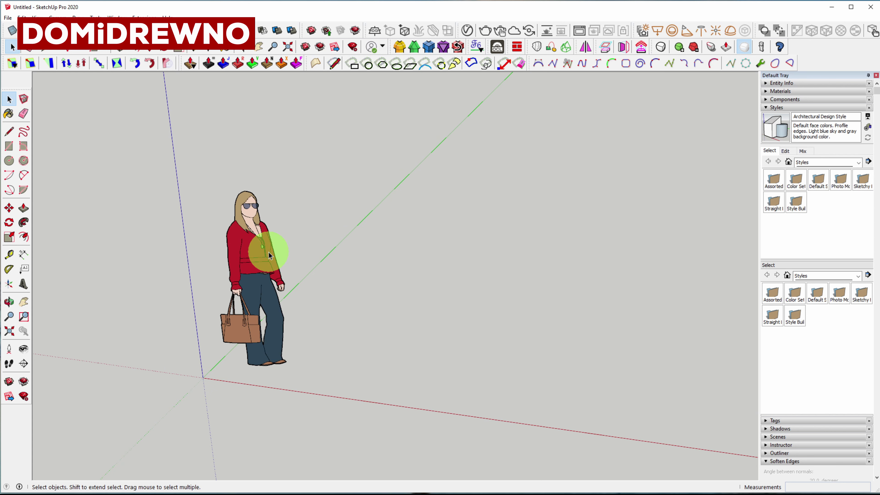
{"action": "key", "text": "Delete"}
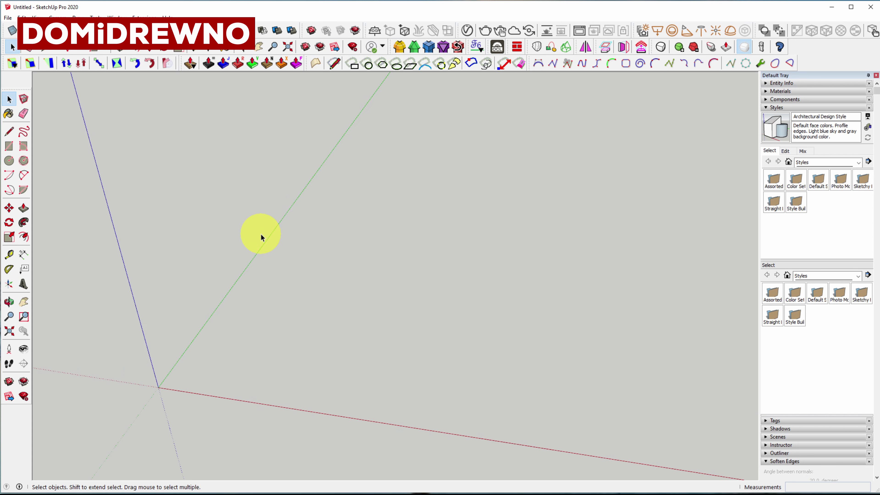
Place a Tape Measure guide line parallel to the red axis, 1760 mm away.
{"action": "key", "text": "t"}
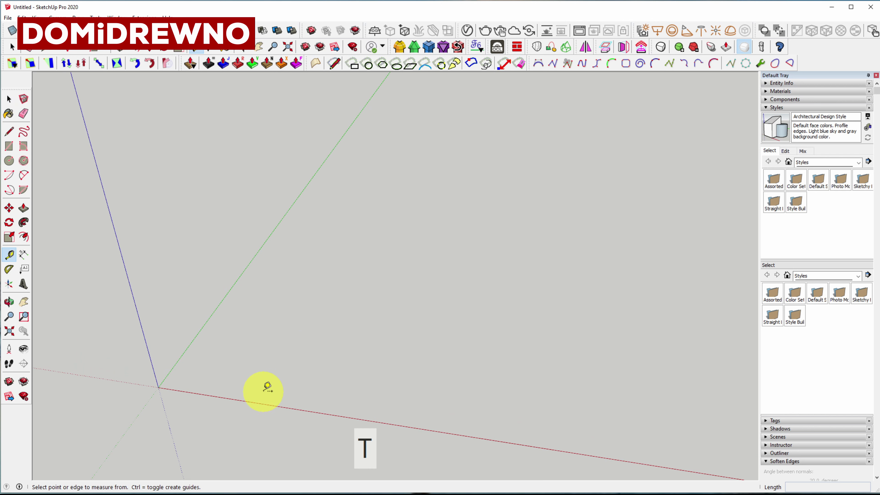
{"action": "left_click", "coordinate": [261, 403]}
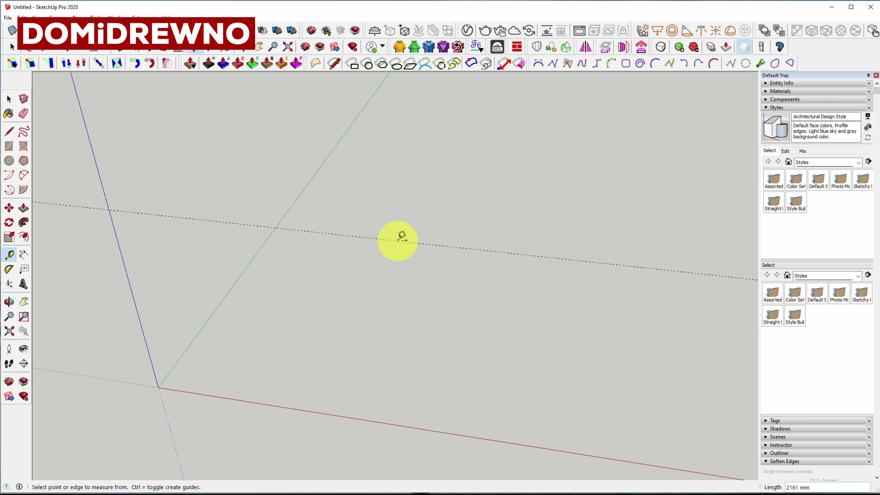
{"action": "key", "text": "ctrl+z"}
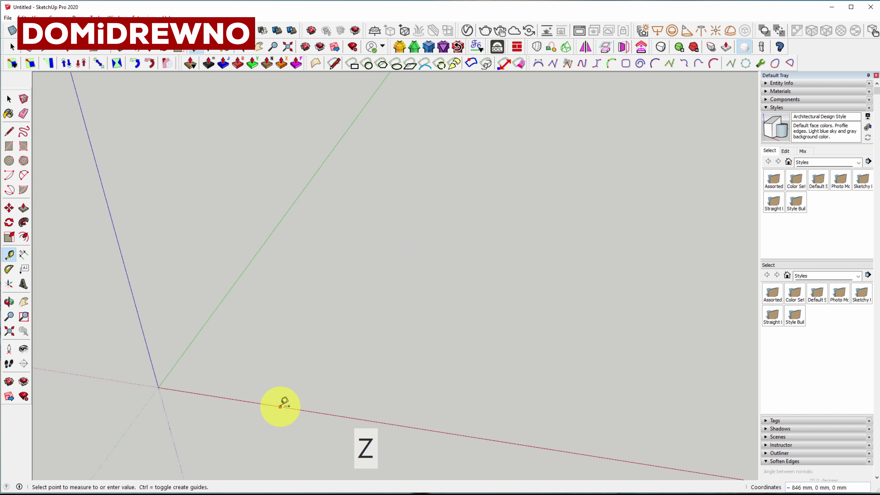
{"action": "left_click", "coordinate": [280, 406]}
{"action": "type", "text": "1760"}
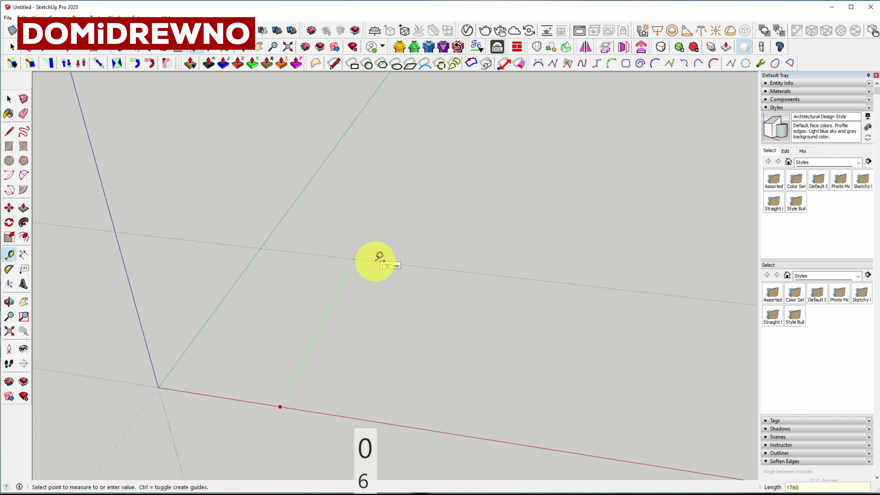
{"action": "key", "text": "Return"}
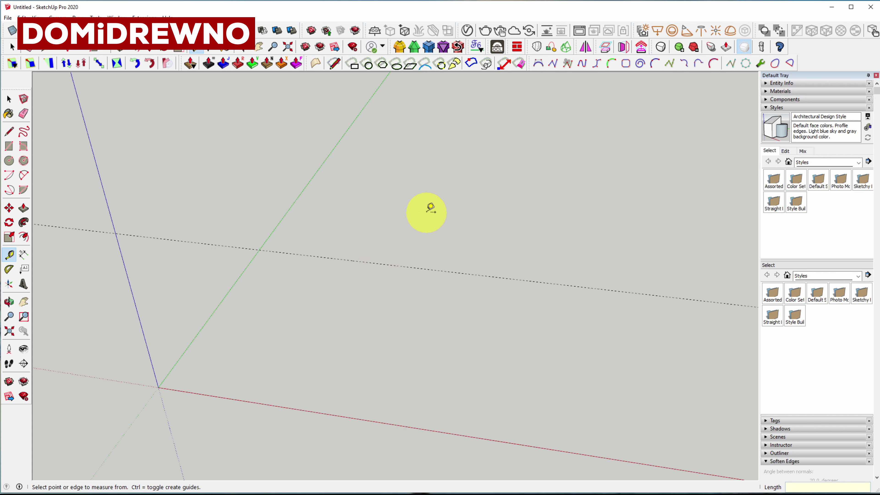
{"action": "middle_click_drag", "start_coordinate": [294, 203], "coordinate": [162, 159]}
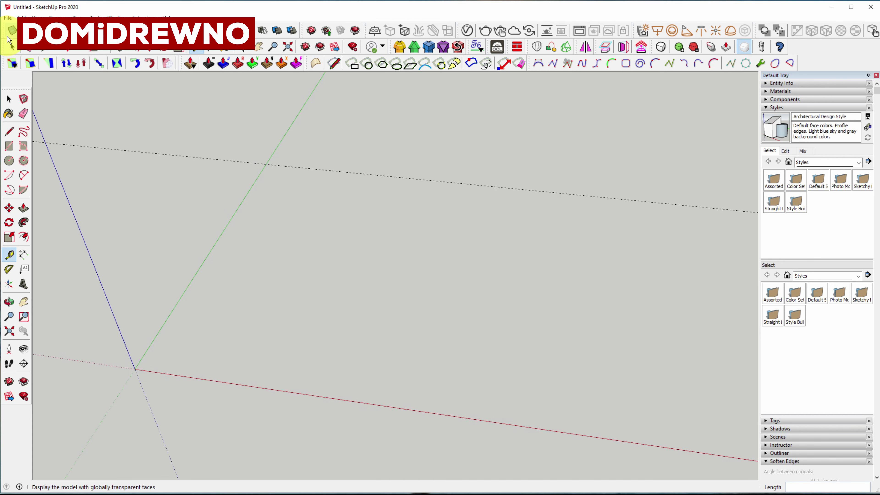
Import the cut-out person PNG from the template folder as an image.
{"action": "left_click", "coordinate": [8, 18]}
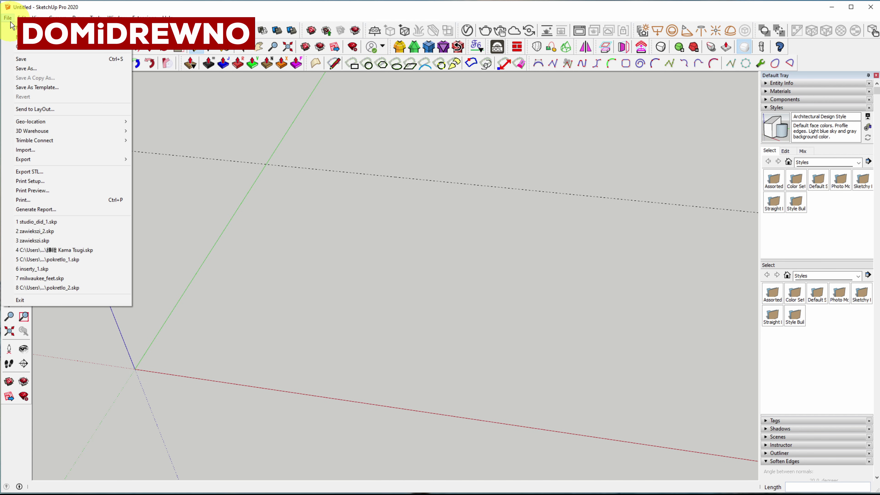
{"action": "left_click", "coordinate": [60, 150]}
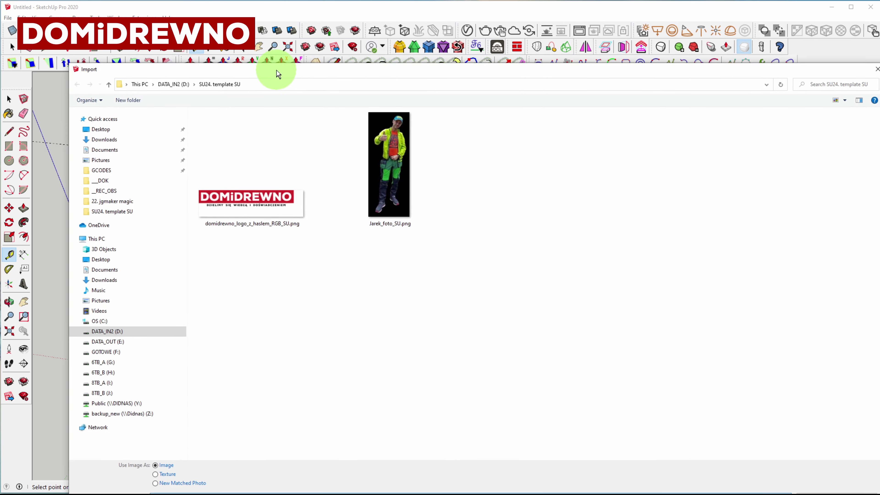
{"action": "left_click_drag", "start_coordinate": [572, 0], "coordinate": [270, 71]}
{"action": "left_click", "coordinate": [264, 205]}
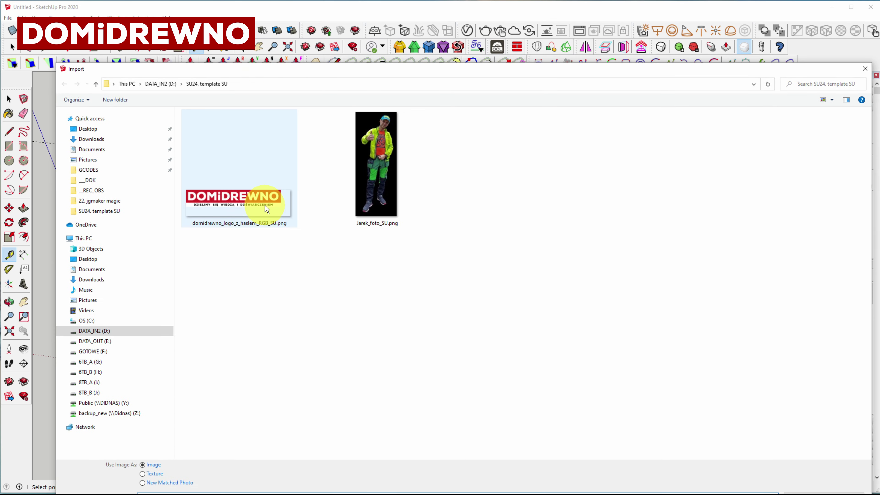
{"action": "left_click", "coordinate": [388, 191]}
{"action": "double_click", "coordinate": [359, 194]}
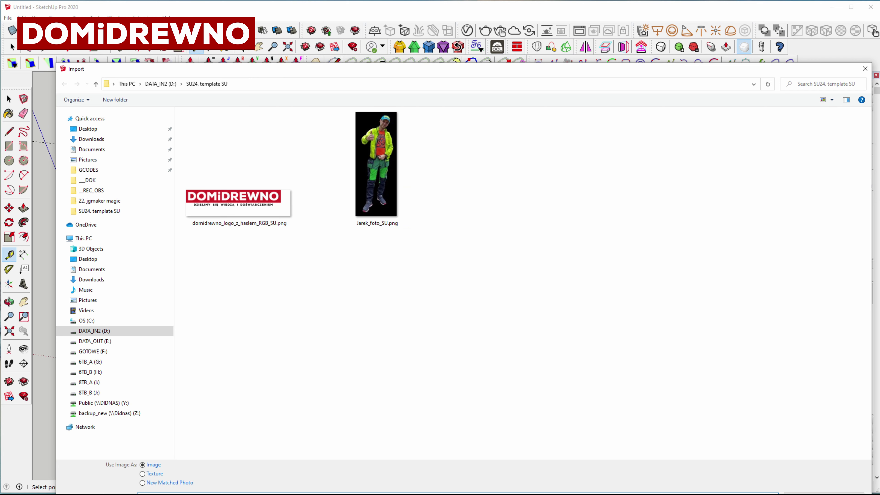
{"action": "left_click_drag", "start_coordinate": [870, 493], "coordinate": [783, 414]}
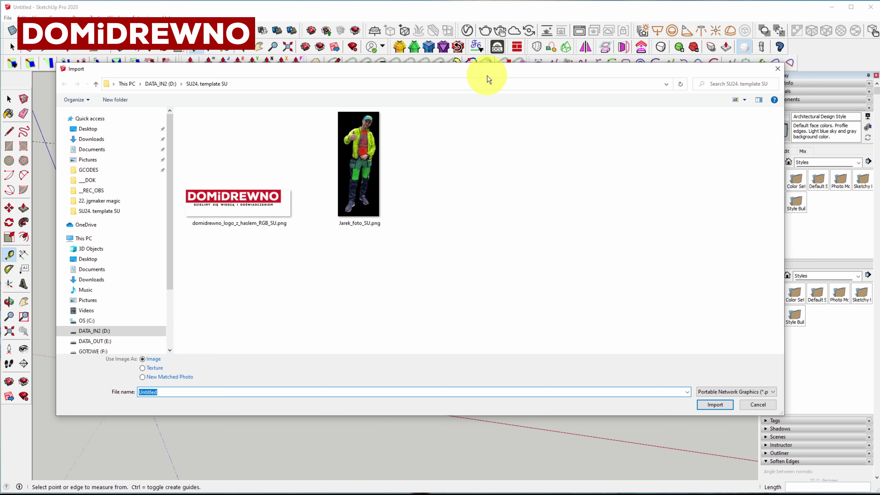
{"action": "mouse_move", "coordinate": [490, 75]}
{"action": "left_mouse_down"}
{"action": "mouse_move", "coordinate": [502, 123]}
{"action": "mouse_move", "coordinate": [494, 109]}
{"action": "left_mouse_up"}
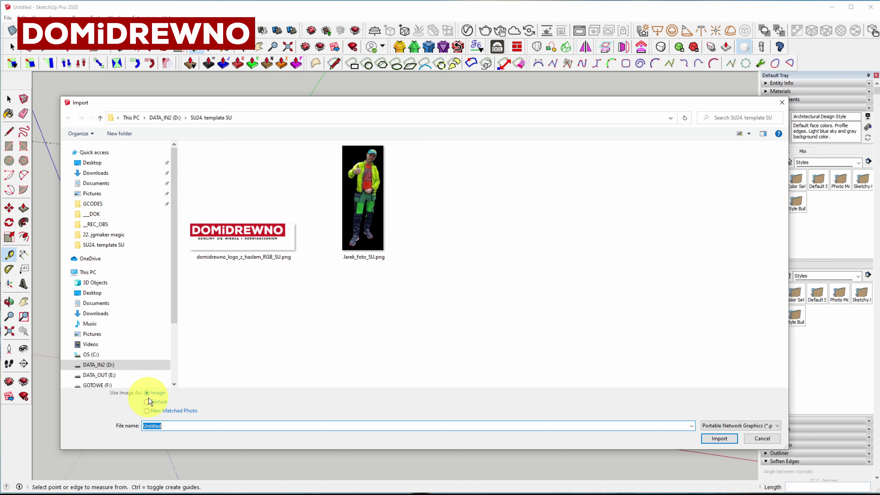
{"action": "left_click", "coordinate": [402, 219]}
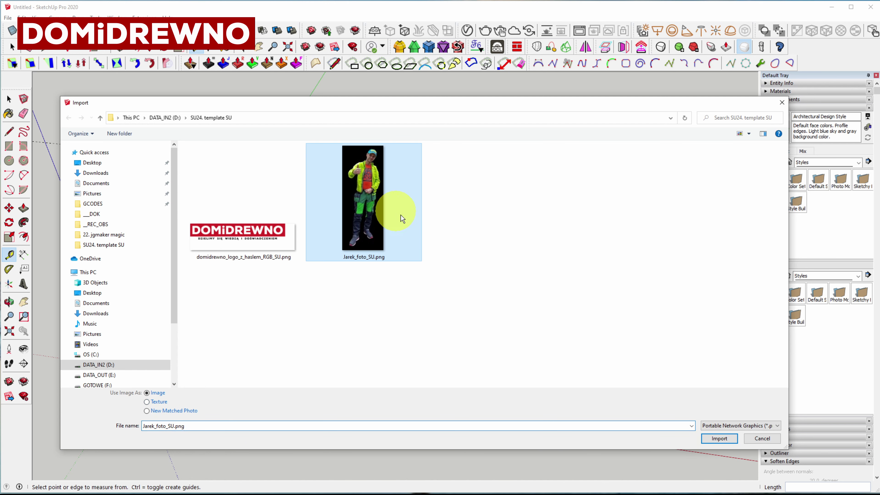
{"action": "left_click", "coordinate": [734, 438]}
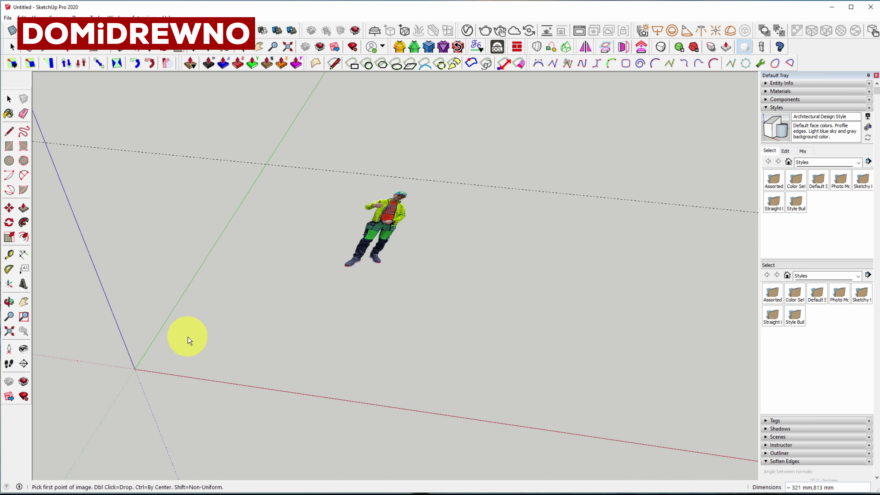
Place the person photo flat at the origin, nudge it down-left, and scale it to about 0.91.
{"action": "left_click", "coordinate": [136, 369]}
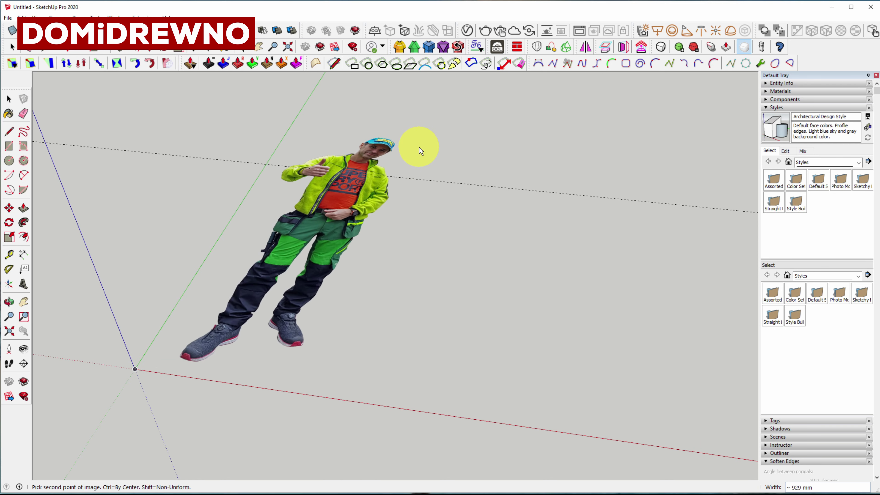
{"action": "left_click", "coordinate": [422, 143]}
{"action": "key", "text": "m"}
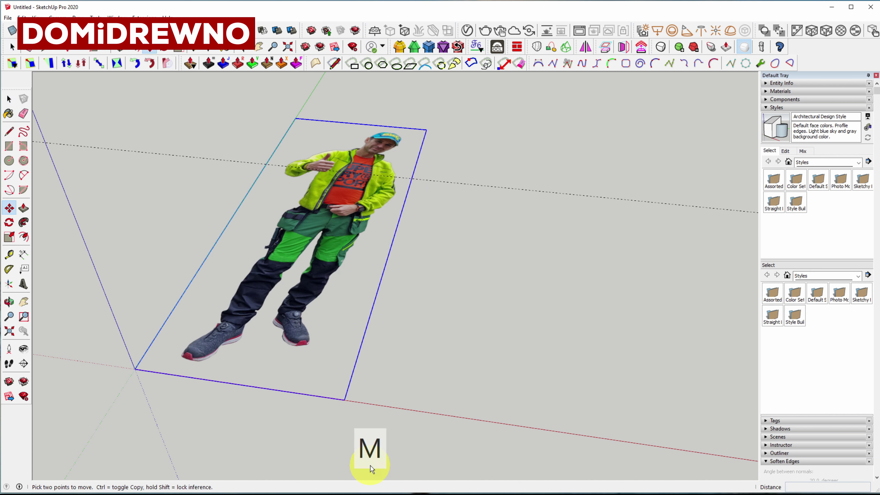
{"action": "left_click_drag", "start_coordinate": [324, 290], "coordinate": [276, 317]}
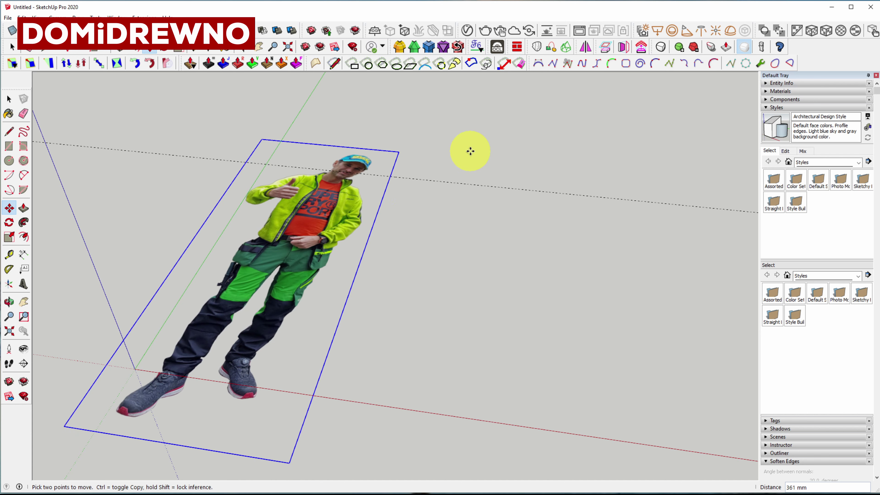
{"action": "key", "text": "s"}
{"action": "left_click_drag", "start_coordinate": [398, 151], "coordinate": [381, 164]}
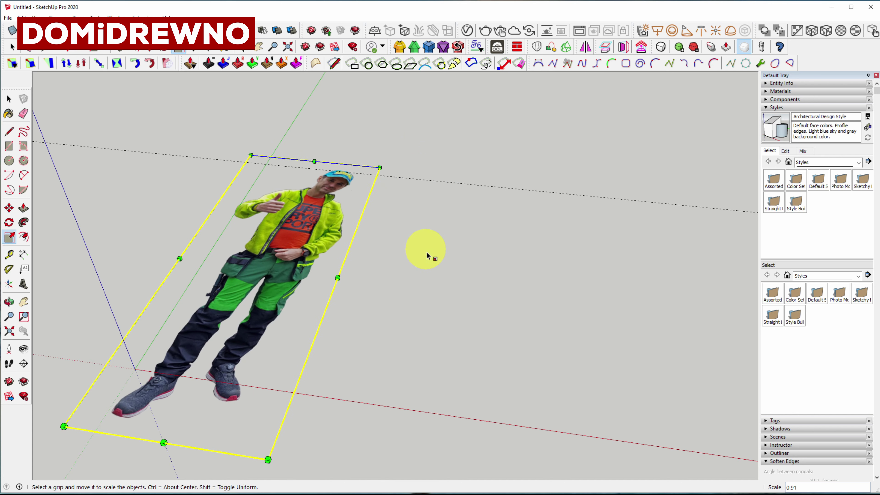
{"action": "key", "text": "space"}
{"action": "middle_click_drag", "start_coordinate": [454, 289], "coordinate": [367, 274]}
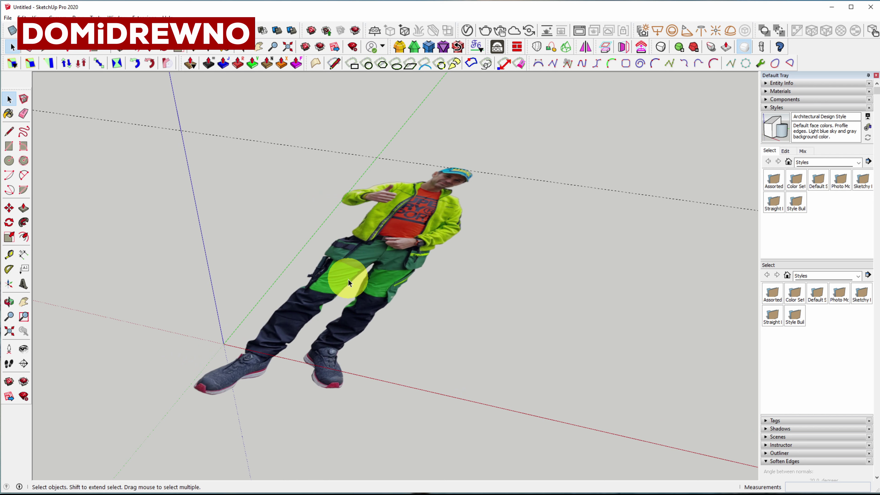
Rotate the person photo 90° about the red axis so it stands upright.
{"action": "key", "text": "space"}
{"action": "left_click", "coordinate": [337, 272]}
{"action": "key", "text": "q"}
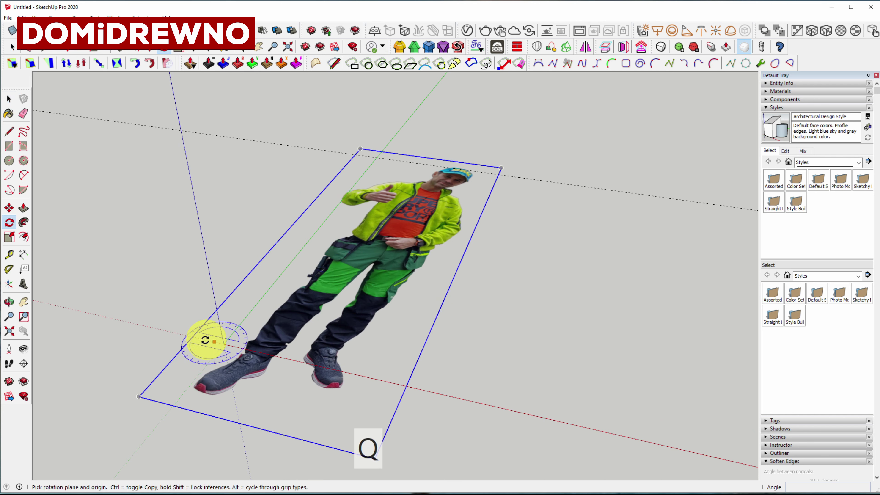
{"action": "key", "text": "Right"}
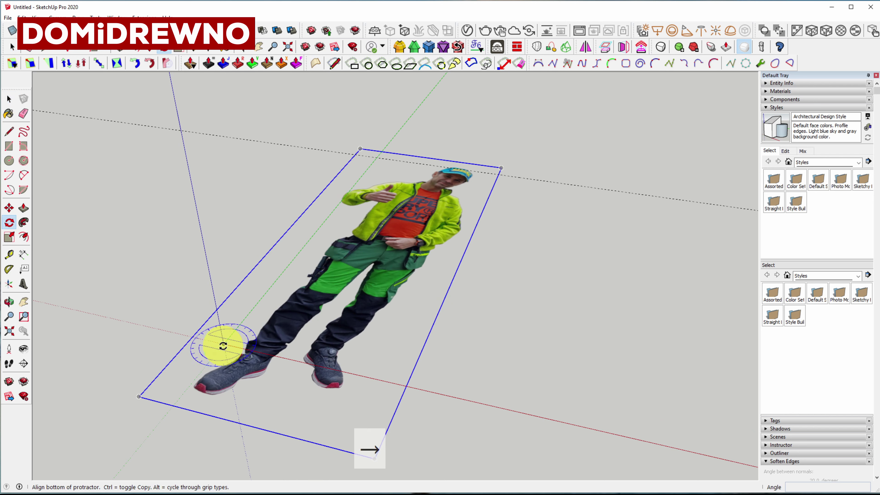
{"action": "key", "text": "Escape"}
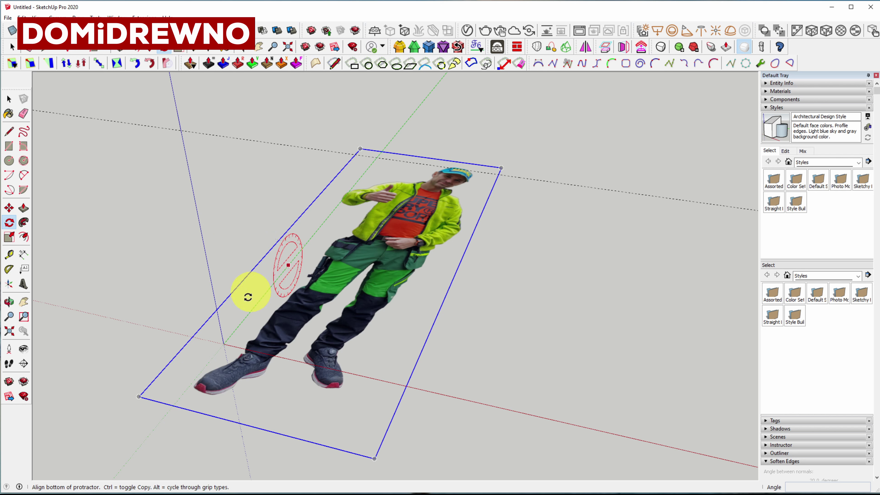
{"action": "key", "text": "Escape"}
{"action": "key", "text": "Right"}
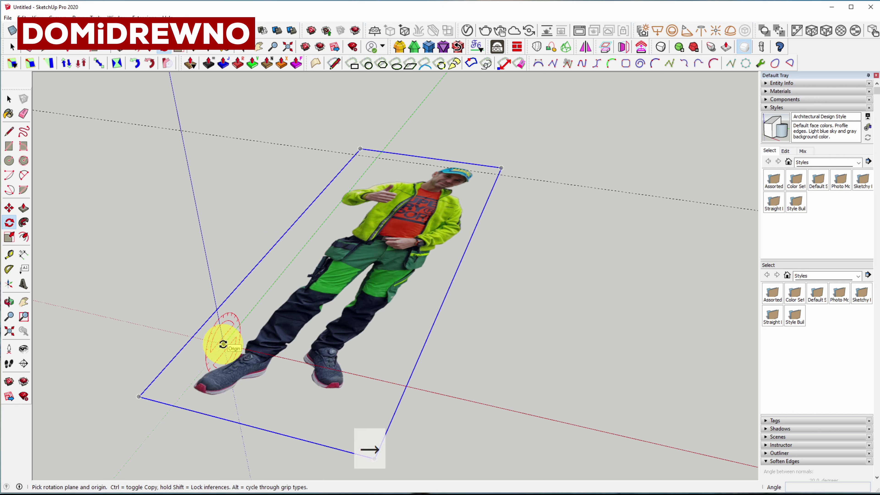
{"action": "left_click", "coordinate": [223, 344]}
{"action": "left_click", "coordinate": [306, 245]}
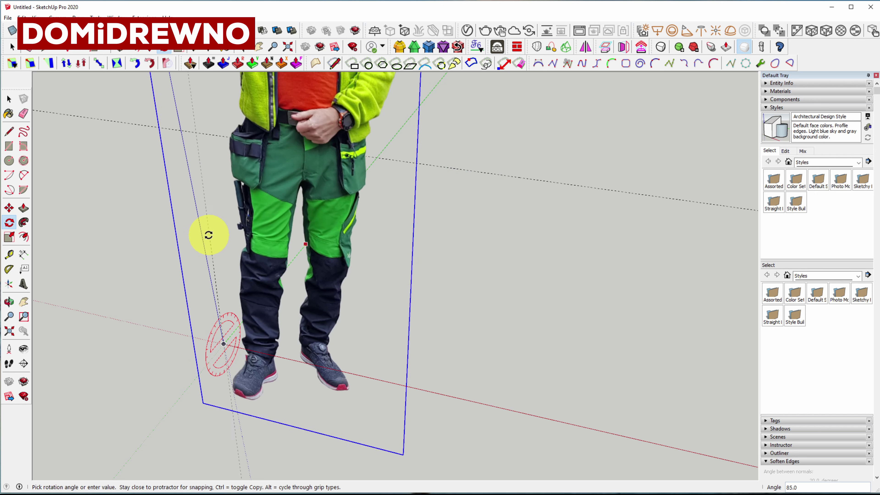
{"action": "left_click", "coordinate": [281, 251]}
Zoom out, deselect the photo, and delete the guide line.
{"action": "scroll", "coordinate": [280, 254], "scroll_direction": "down", "scroll_amount": 2}
{"action": "scroll", "coordinate": [280, 255], "scroll_direction": "down", "scroll_amount": 2}
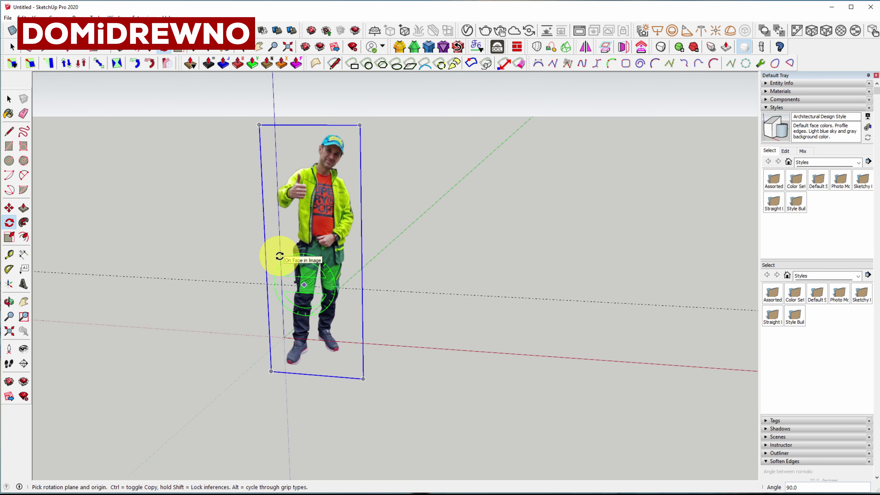
{"action": "key", "text": "space"}
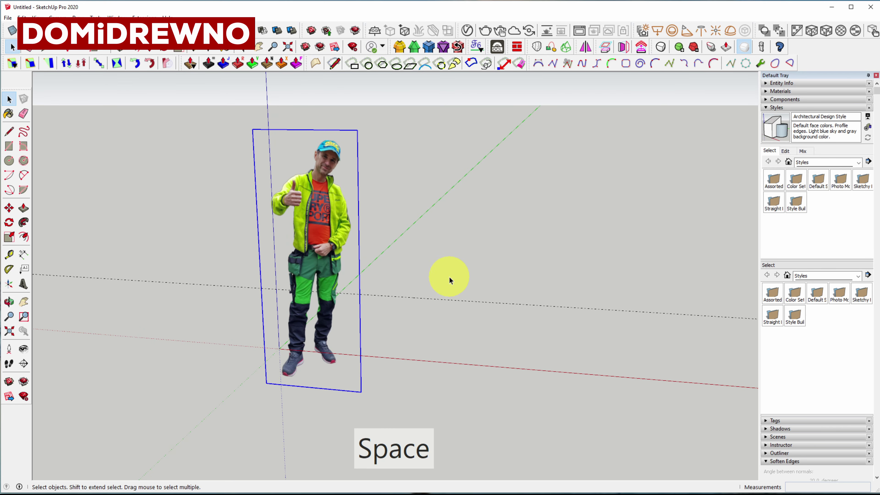
{"action": "left_click", "coordinate": [430, 312]}
{"action": "key", "text": "Delete"}
Move the upright person cutout about 986 mm left of the origin and reselect it.
{"action": "mouse_move", "coordinate": [438, 303]}
{"action": "middle_mouse_down"}
{"action": "mouse_move", "coordinate": [419, 279]}
{"action": "mouse_move", "coordinate": [325, 237]}
{"action": "mouse_move", "coordinate": [212, 165]}
{"action": "mouse_move", "coordinate": [236, 179]}
{"action": "middle_mouse_up"}
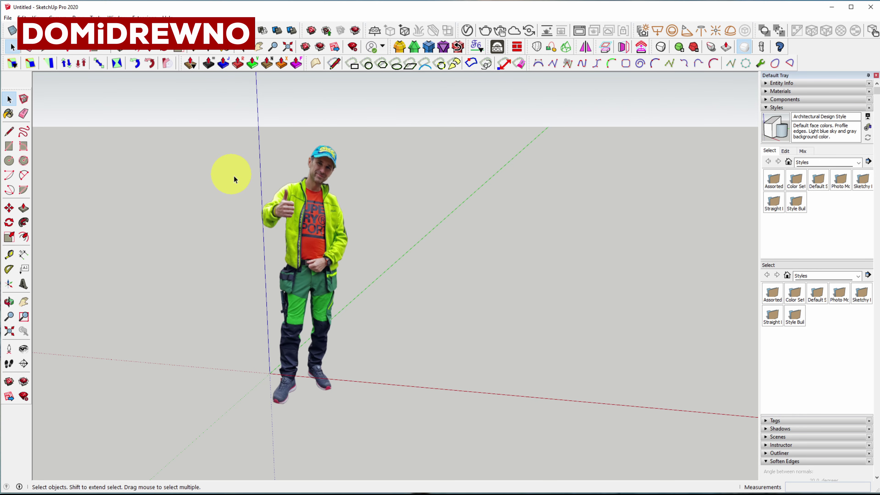
{"action": "key", "text": "m"}
{"action": "left_click", "coordinate": [310, 374]}
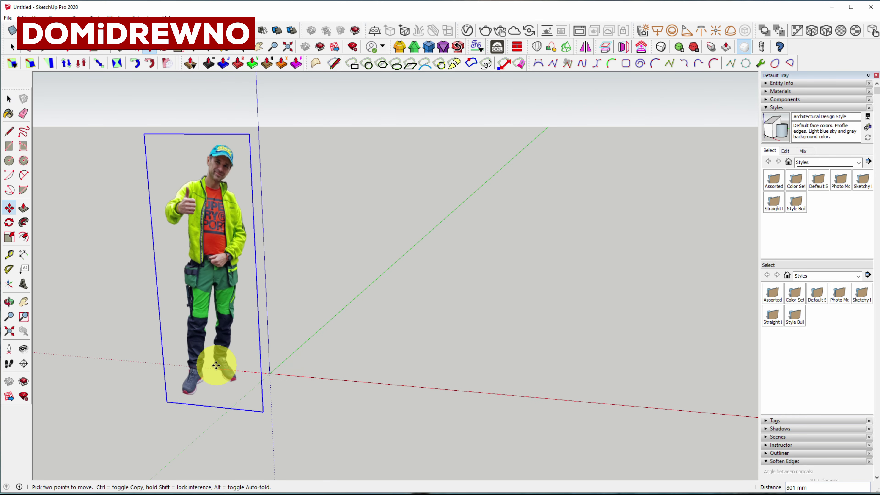
{"action": "left_click", "coordinate": [194, 362]}
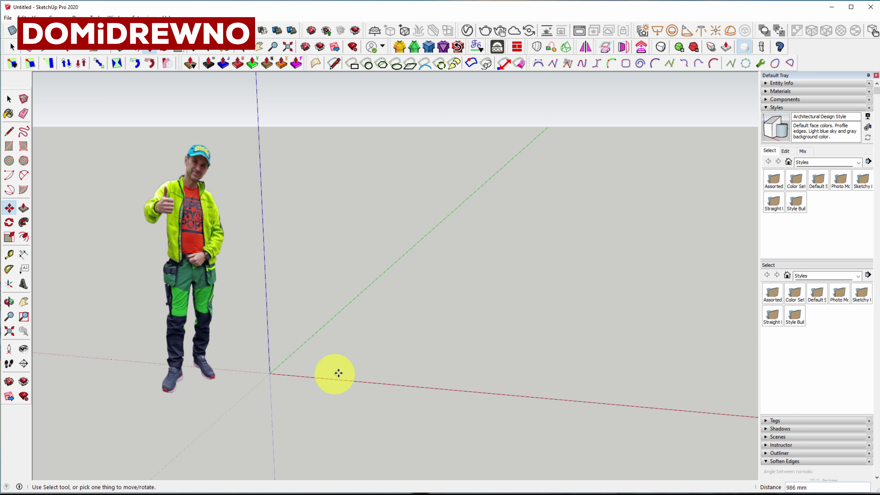
{"action": "mouse_move", "coordinate": [337, 373]}
{"action": "middle_mouse_down"}
{"action": "mouse_move", "coordinate": [326, 367]}
{"action": "mouse_move", "coordinate": [335, 335]}
{"action": "mouse_move", "coordinate": [355, 380]}
{"action": "mouse_move", "coordinate": [345, 369]}
{"action": "mouse_move", "coordinate": [371, 367]}
{"action": "mouse_move", "coordinate": [350, 339]}
{"action": "middle_mouse_up"}
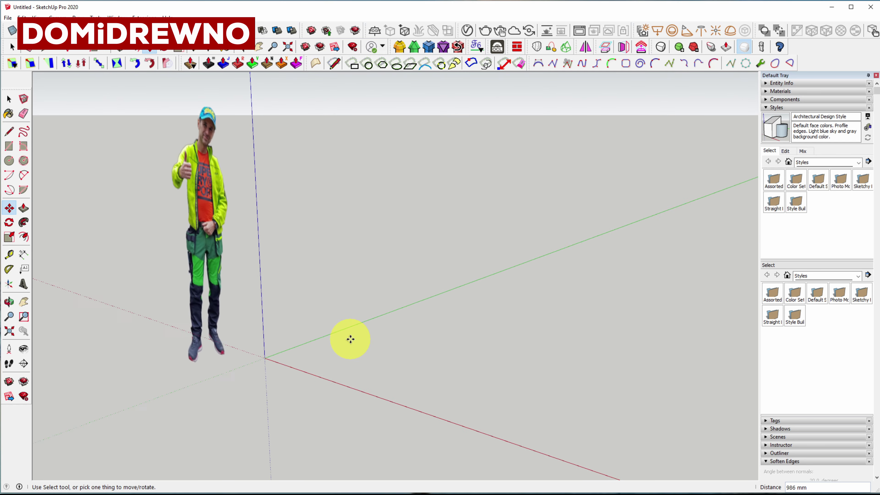
{"action": "left_click", "coordinate": [11, 98]}
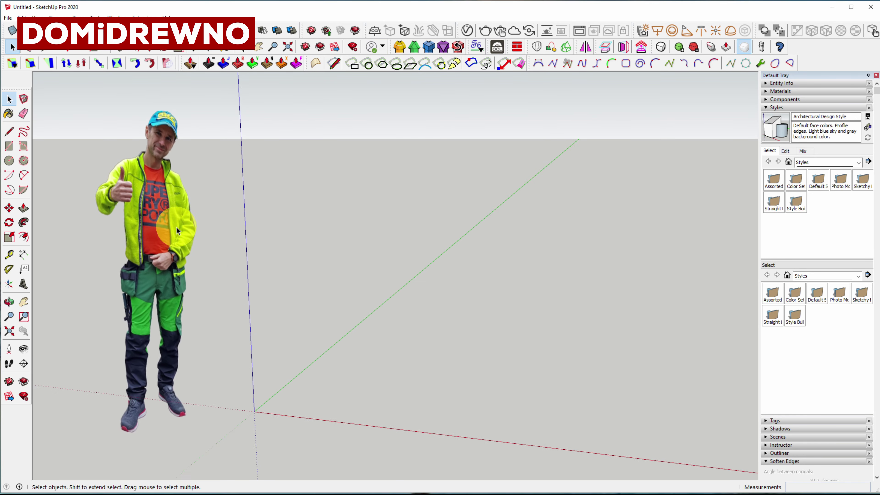
{"action": "left_click", "coordinate": [182, 243]}
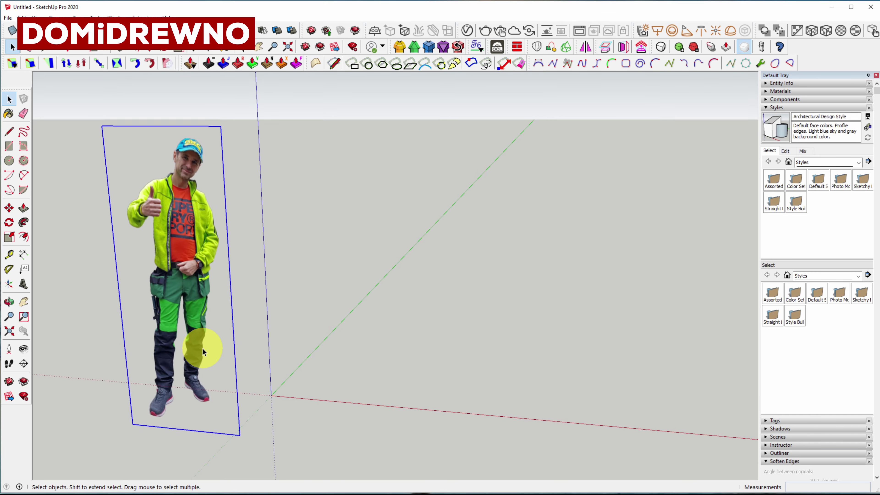
Copy the person cutout with Move and Ctrl, placing the copy right of the original.
{"action": "key", "text": "m"}
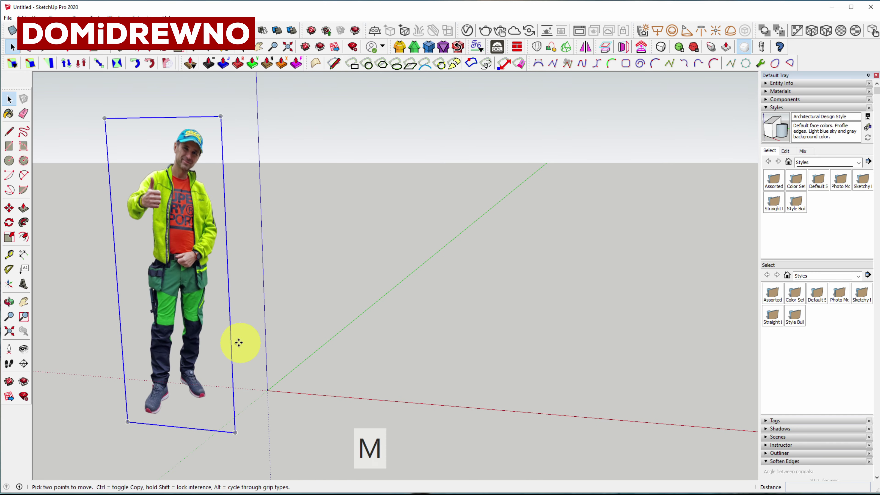
{"action": "left_click", "coordinate": [196, 354]}
{"action": "key", "text": "ctrl"}
{"action": "left_click", "coordinate": [381, 364]}
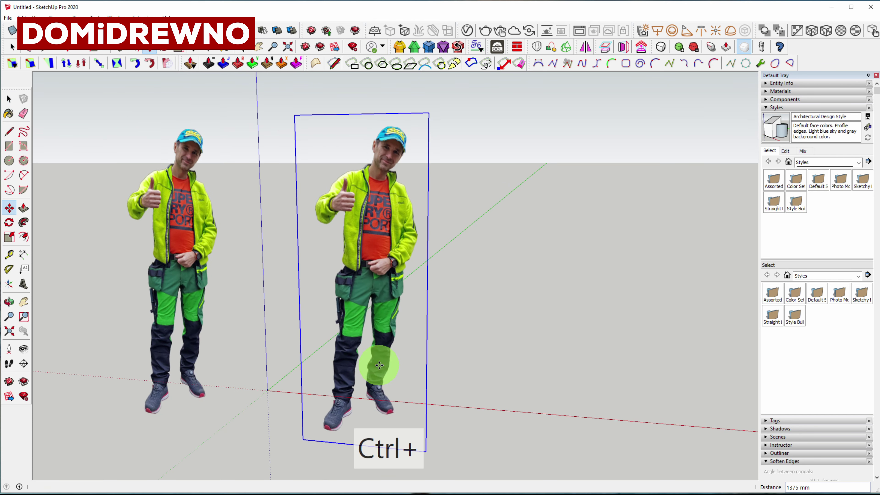
{"action": "key", "text": "space"}
{"action": "middle_click_drag", "start_coordinate": [415, 333], "coordinate": [368, 222]}
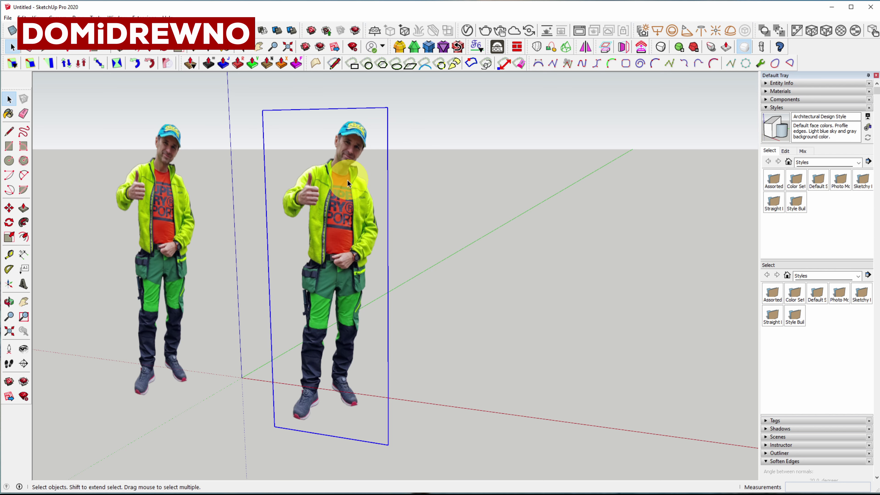
Explode the copied cutout into a plain textured face.
{"action": "right_click", "coordinate": [342, 239]}
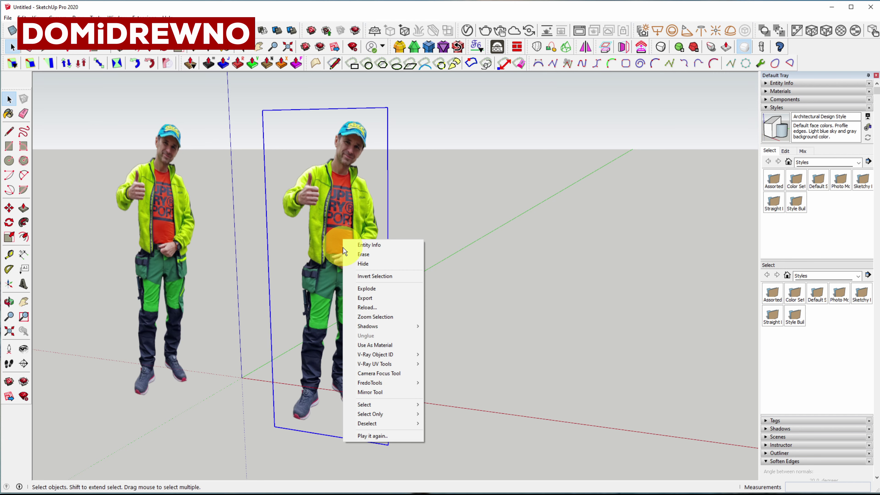
{"action": "left_click", "coordinate": [372, 291]}
{"action": "left_click", "coordinate": [422, 290]}
{"action": "mouse_move", "coordinate": [423, 290]}
{"action": "middle_mouse_down"}
{"action": "mouse_move", "coordinate": [394, 295]}
{"action": "mouse_move", "coordinate": [379, 273]}
{"action": "middle_mouse_up"}
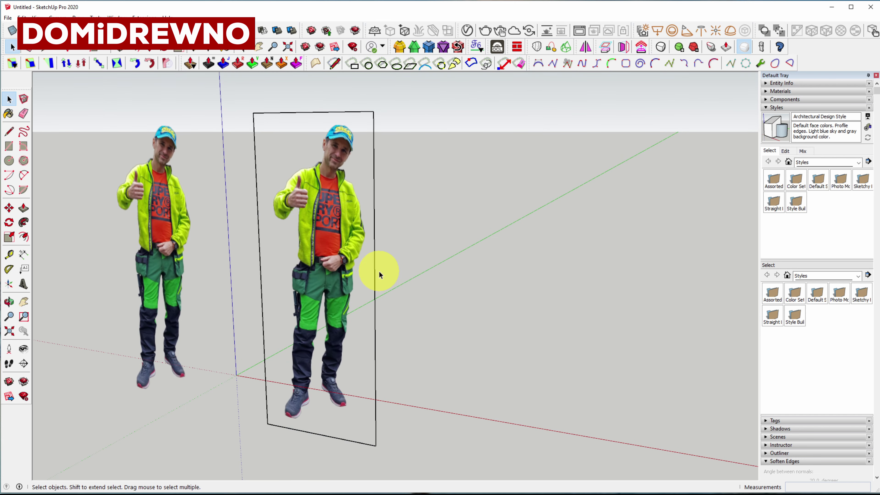
Undo a deleted edge and the explode, then delete the whole copied cutout.
{"action": "left_click", "coordinate": [375, 276]}
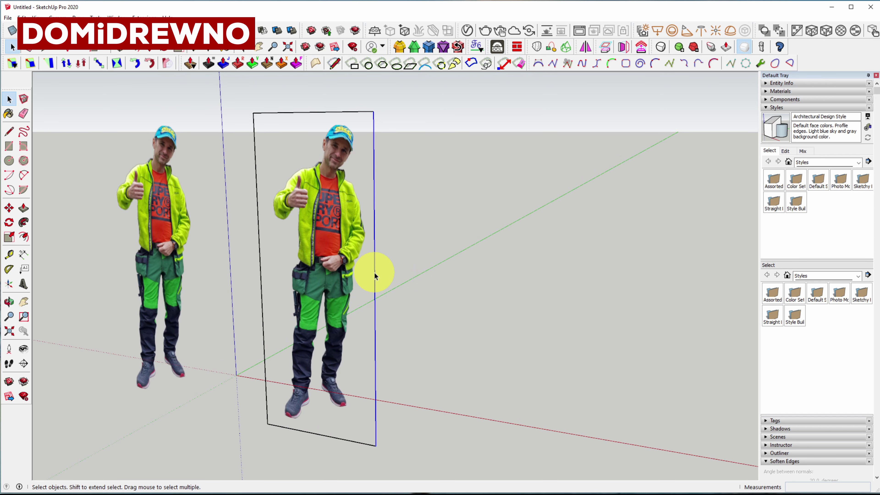
{"action": "key", "text": "Delete"}
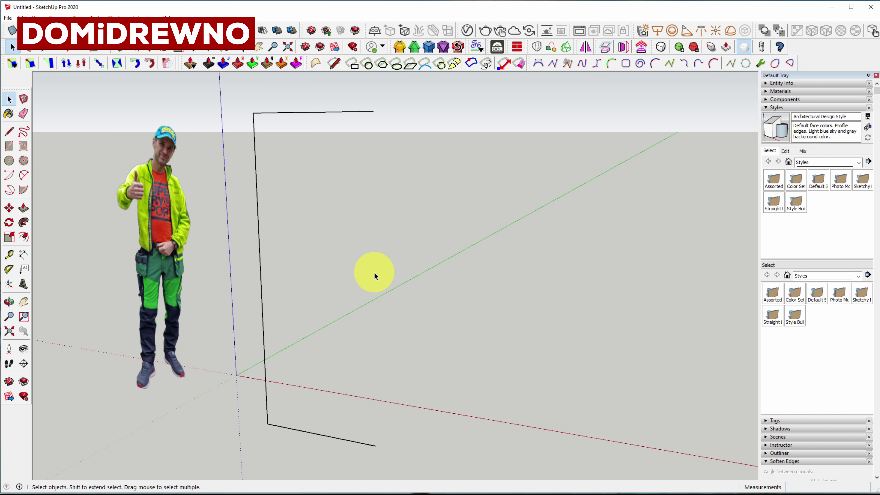
{"action": "key", "text": "ctrl+z"}
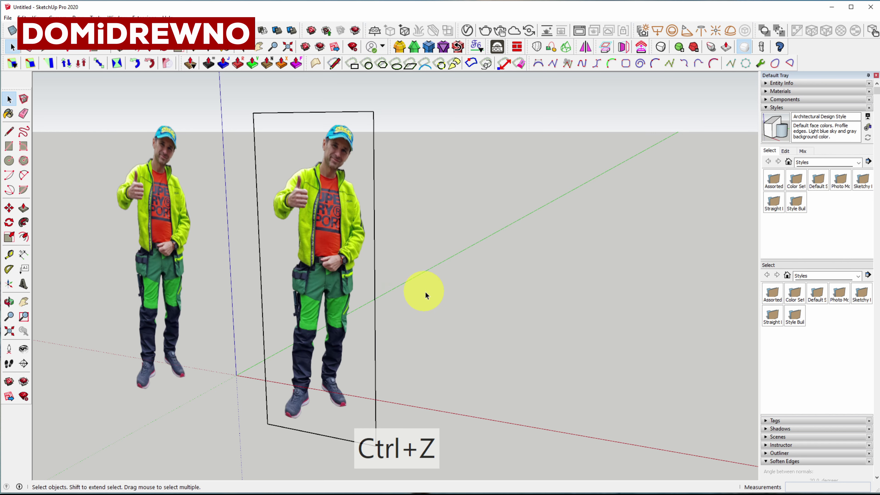
{"action": "key", "text": "ctrl+z"}
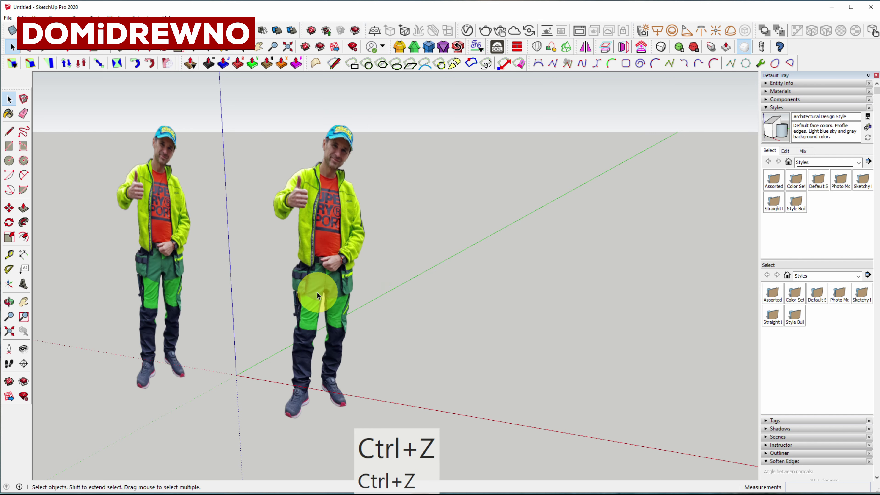
{"action": "left_click", "coordinate": [337, 254]}
{"action": "key", "text": "Delete"}
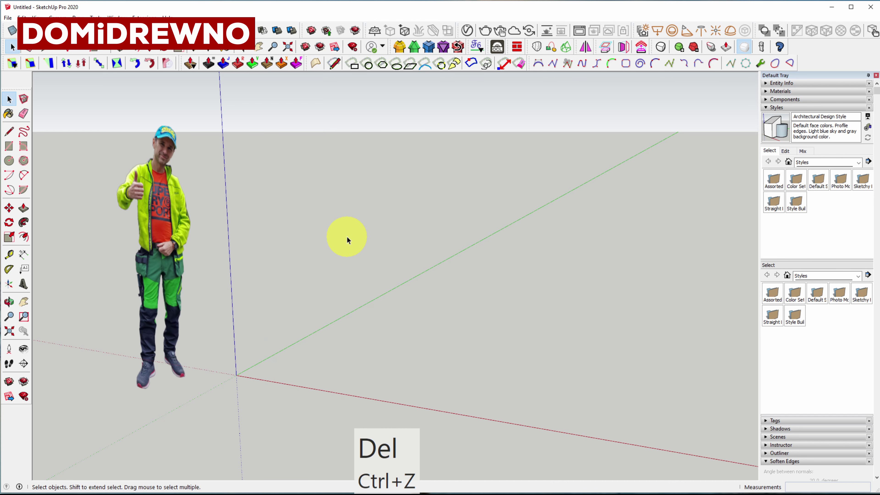
{"action": "middle_click_drag", "start_coordinate": [354, 249], "coordinate": [315, 220]}
Draw a 193 × 238 mm rectangle at the origin, then select everything to make a component.
{"action": "left_click", "coordinate": [9, 146]}
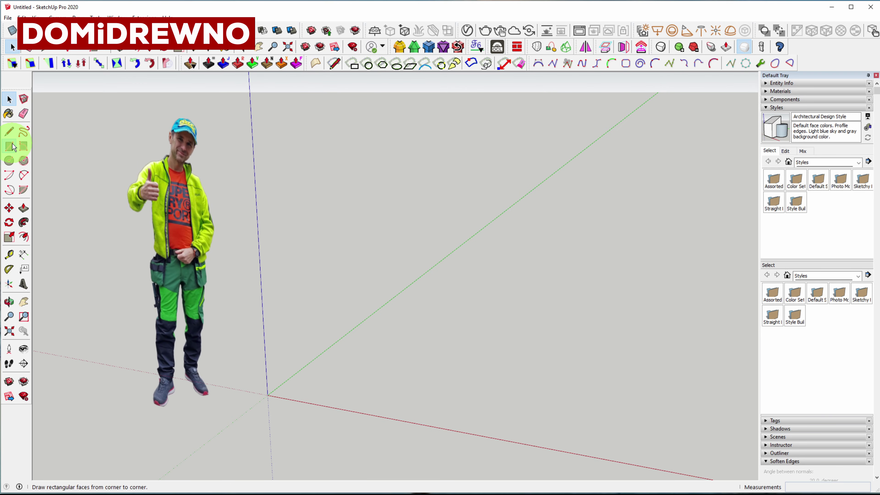
{"action": "left_click", "coordinate": [287, 397]}
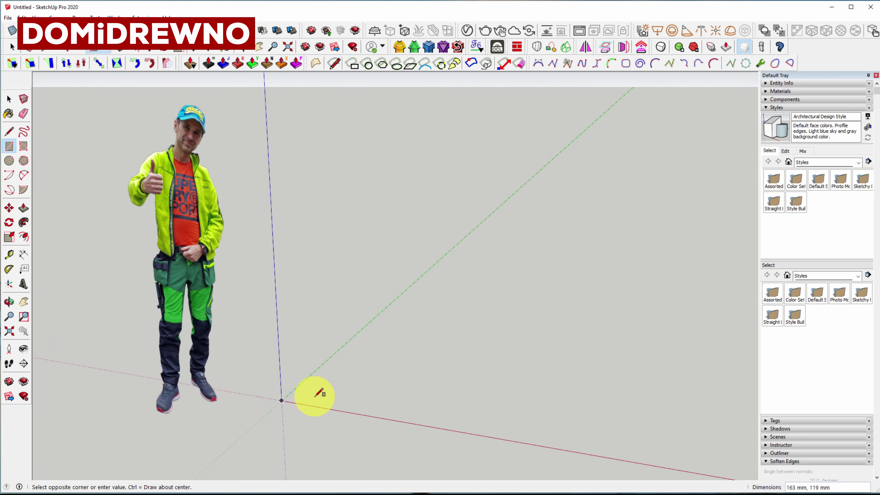
{"action": "left_click", "coordinate": [331, 384]}
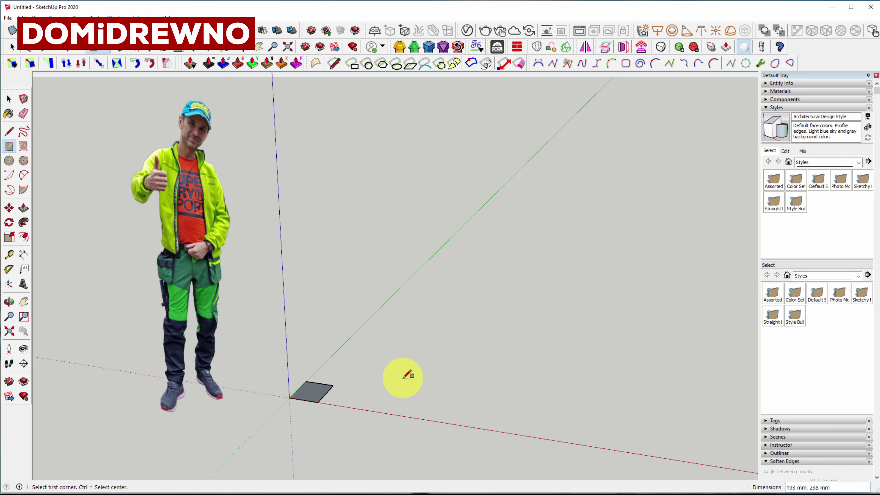
{"action": "key", "text": "ctrl+a"}
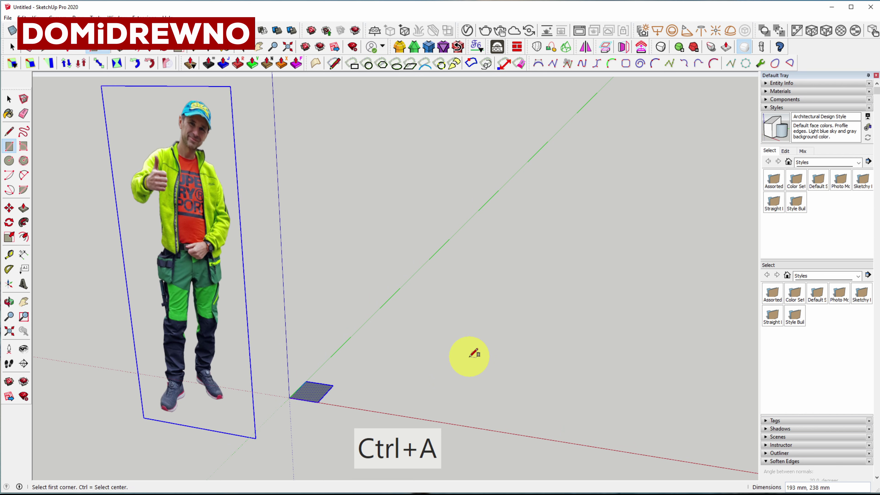
{"action": "key", "text": "g"}
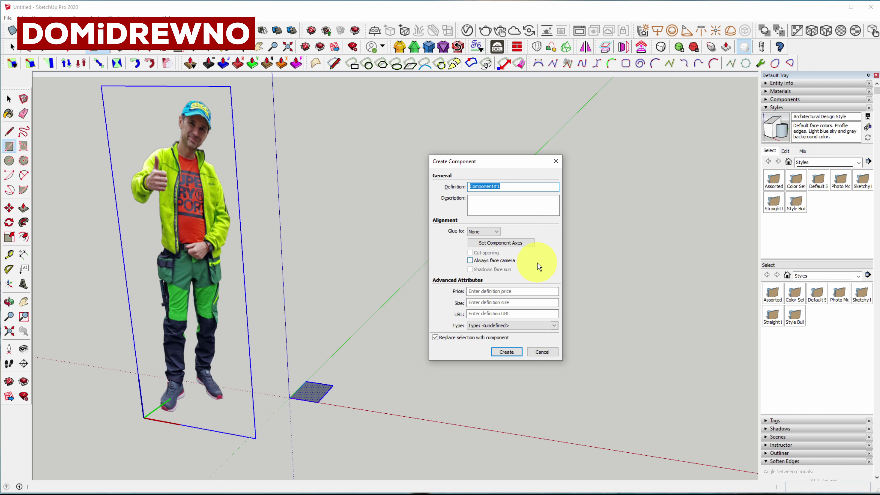
Create a component named DID from the cutout and rectangle, set to always face the camera.
{"action": "type", "text": "DID"}
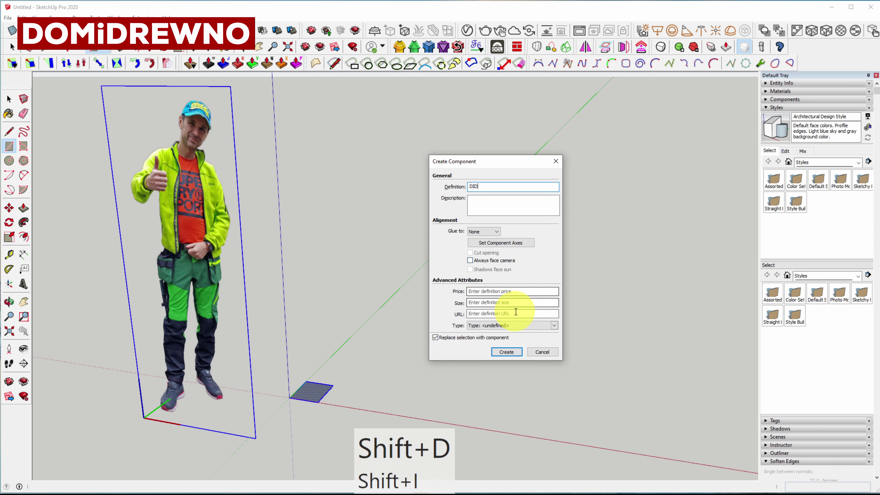
{"action": "left_click", "coordinate": [470, 260]}
{"action": "left_click", "coordinate": [507, 352]}
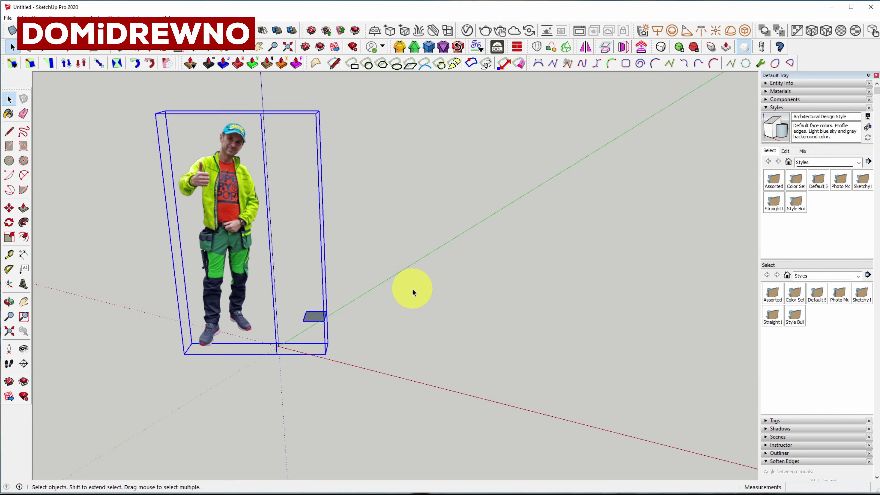
Delete the small rectangle inside the DID component, then show the style's Watermark settings.
{"action": "key", "text": "space"}
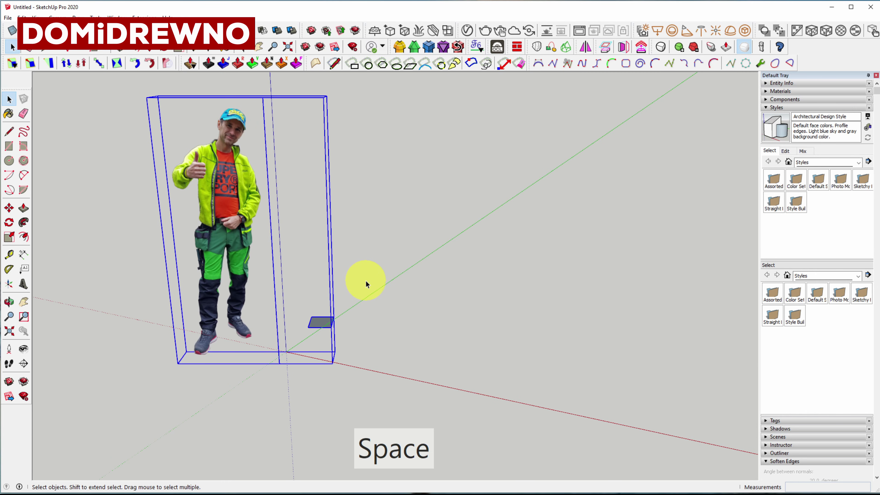
{"action": "left_click", "coordinate": [318, 322]}
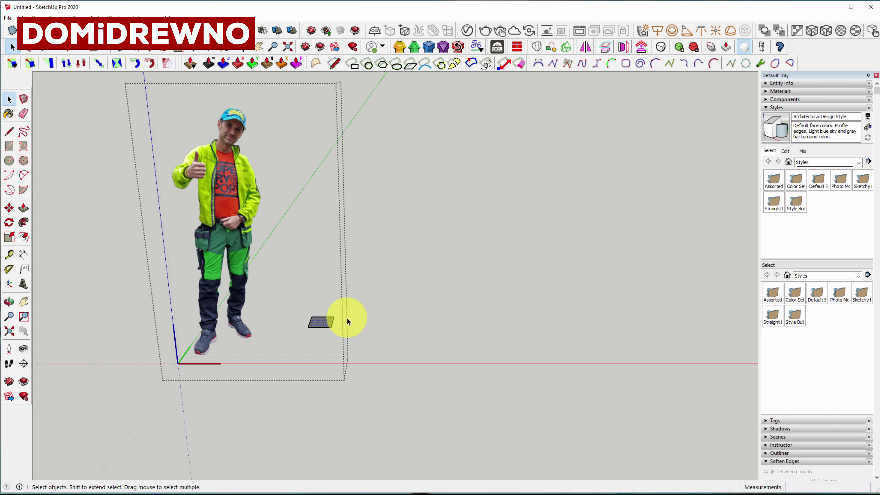
{"action": "left_click", "coordinate": [318, 322]}
{"action": "key", "text": "Delete"}
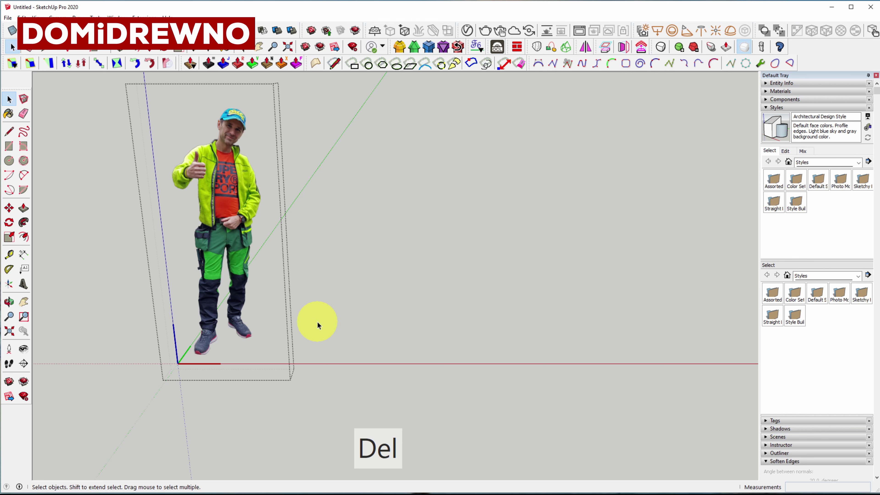
{"action": "left_click", "coordinate": [319, 325]}
{"action": "left_click", "coordinate": [425, 259]}
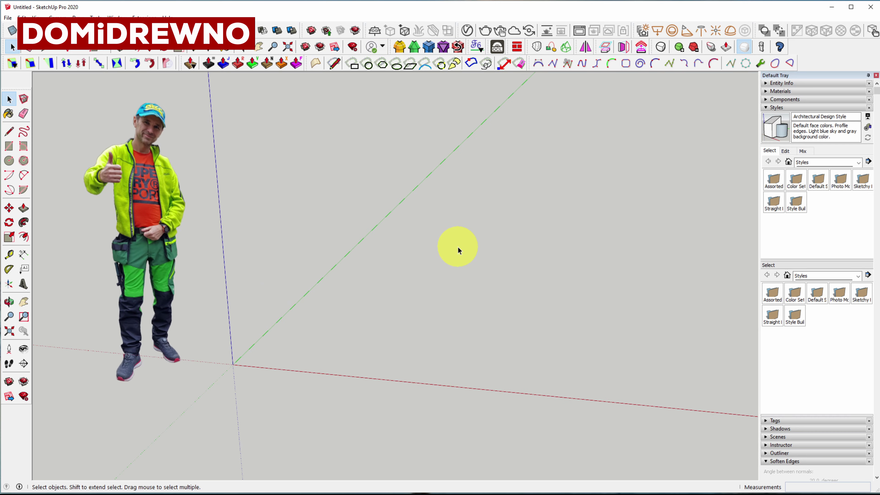
{"action": "left_click", "coordinate": [785, 151]}
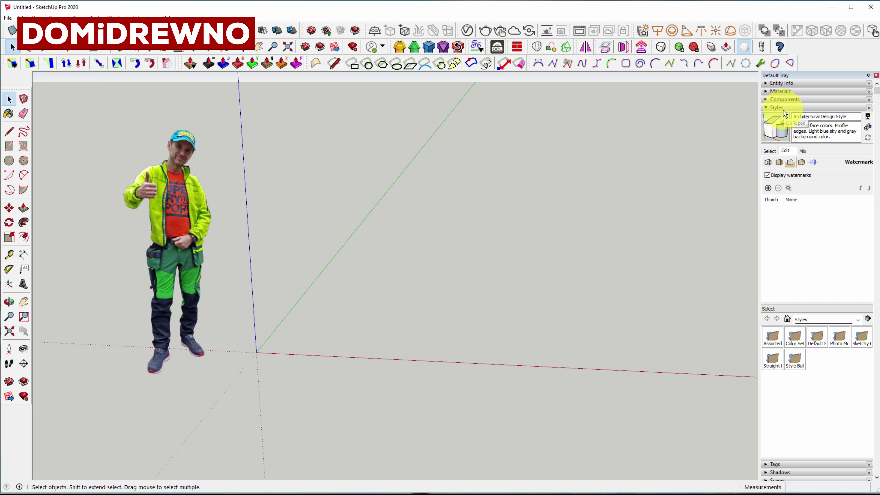
Glance at the style's Edge settings and return to the Watermark settings.
{"action": "left_click", "coordinate": [802, 163]}
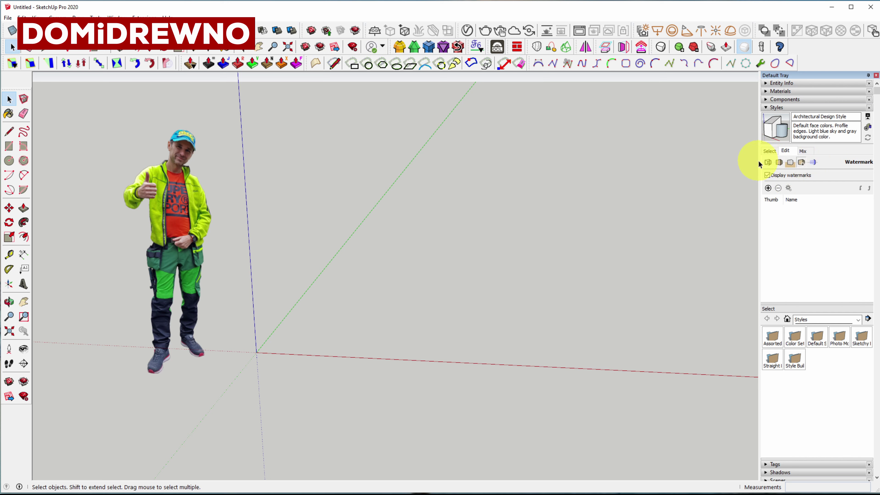
{"action": "left_click", "coordinate": [768, 162]}
{"action": "left_click", "coordinate": [800, 163]}
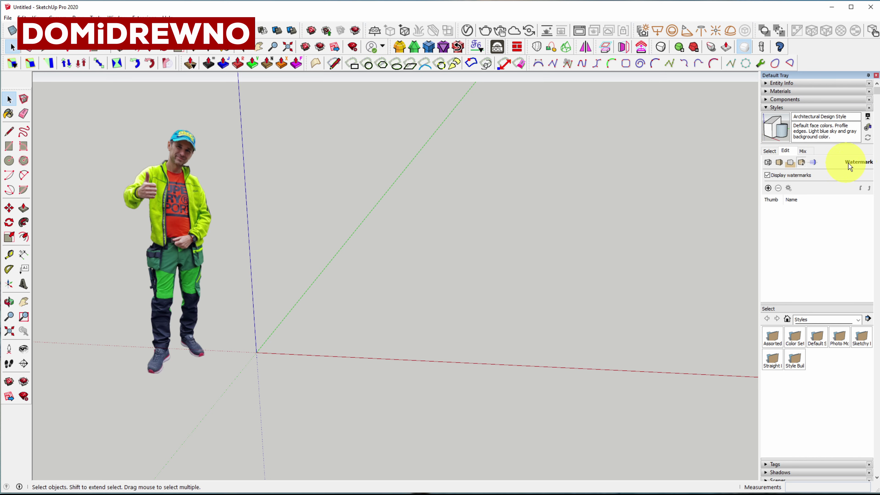
Add a new watermark using the DOMIDREWNO logo PNG from D:\SU24. template SU.
{"action": "left_click", "coordinate": [767, 189]}
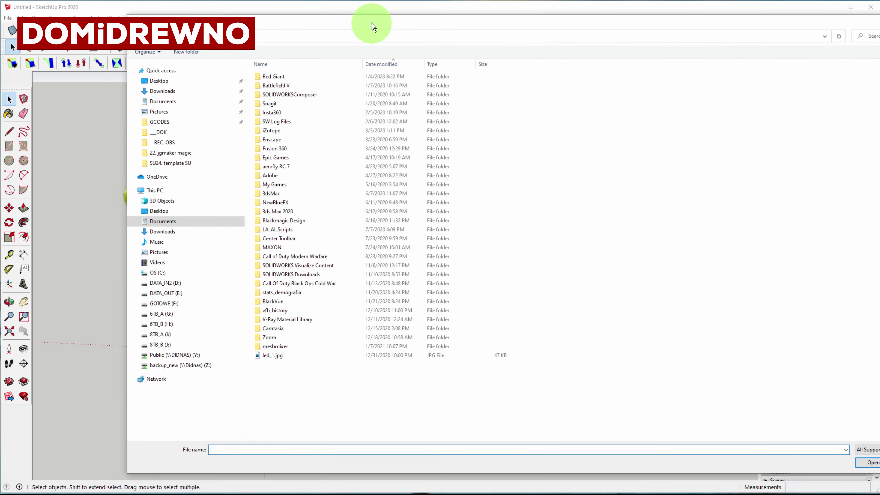
{"action": "left_click_drag", "start_coordinate": [373, 27], "coordinate": [364, 16]}
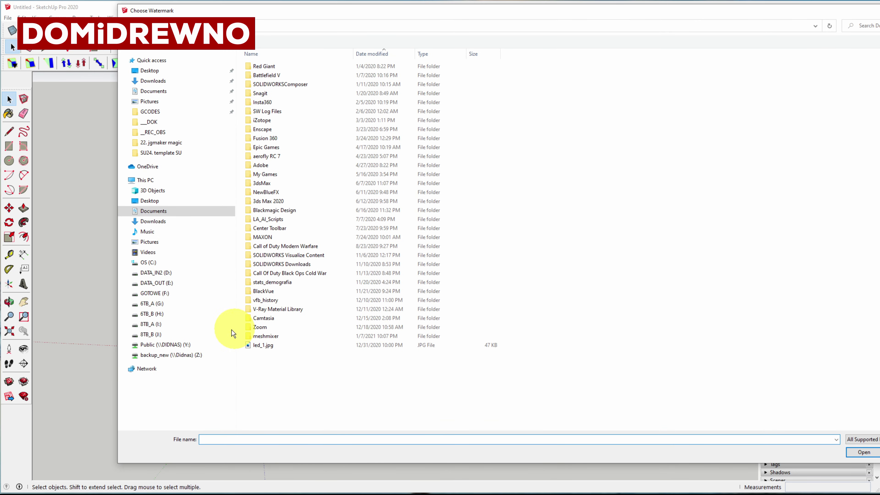
{"action": "left_click", "coordinate": [156, 273]}
{"action": "scroll", "coordinate": [277, 329], "scroll_direction": "down", "scroll_amount": 3}
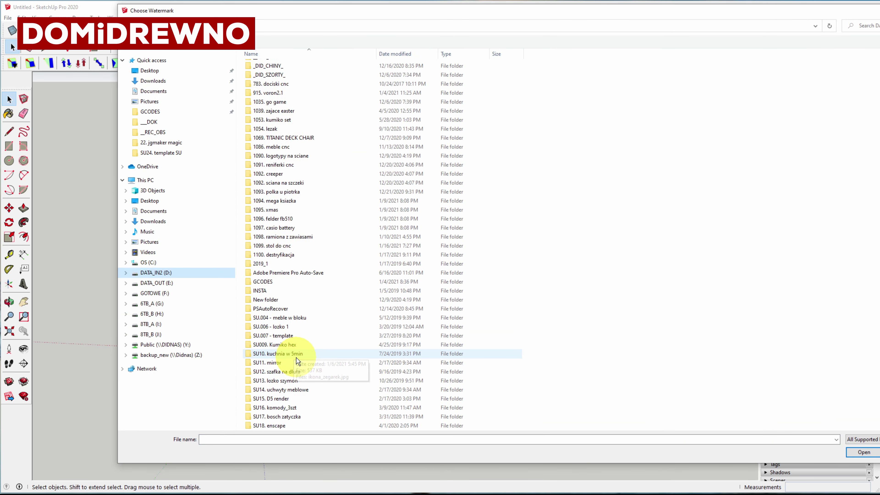
{"action": "scroll", "coordinate": [295, 359], "scroll_direction": "down", "scroll_amount": 4}
{"action": "scroll", "coordinate": [296, 416], "scroll_direction": "down", "scroll_amount": 2}
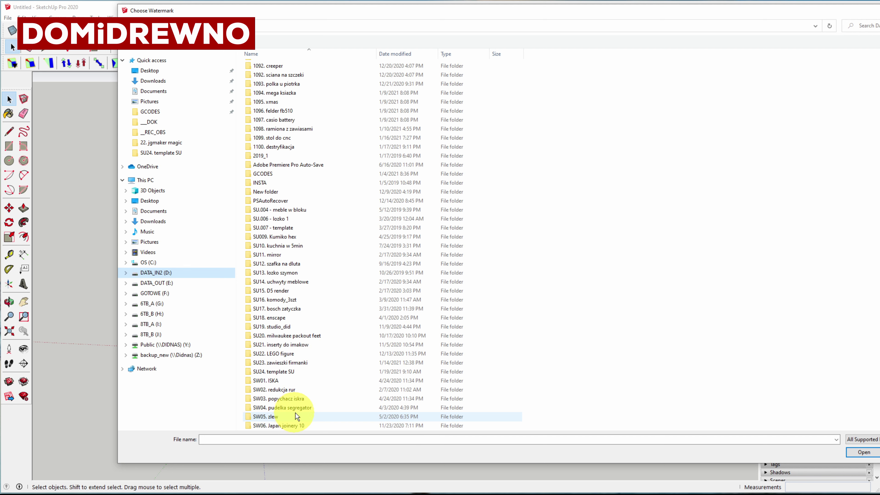
{"action": "double_click", "coordinate": [291, 373]}
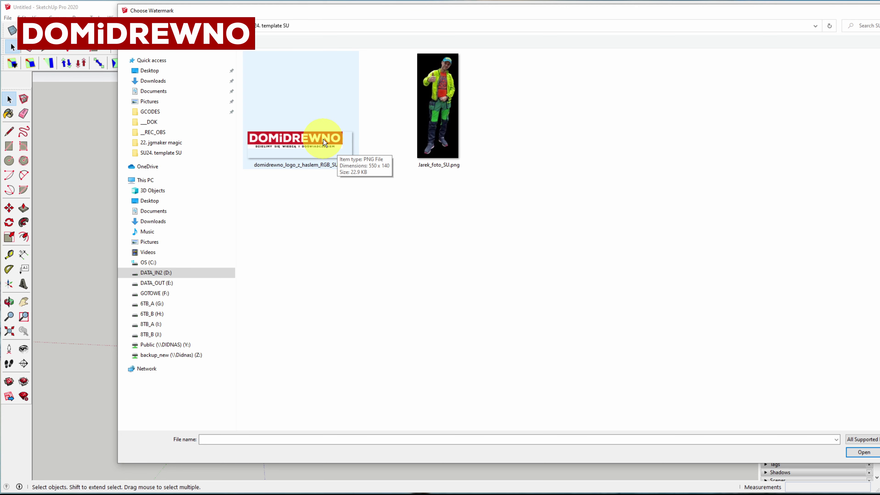
{"action": "double_click", "coordinate": [314, 142]}
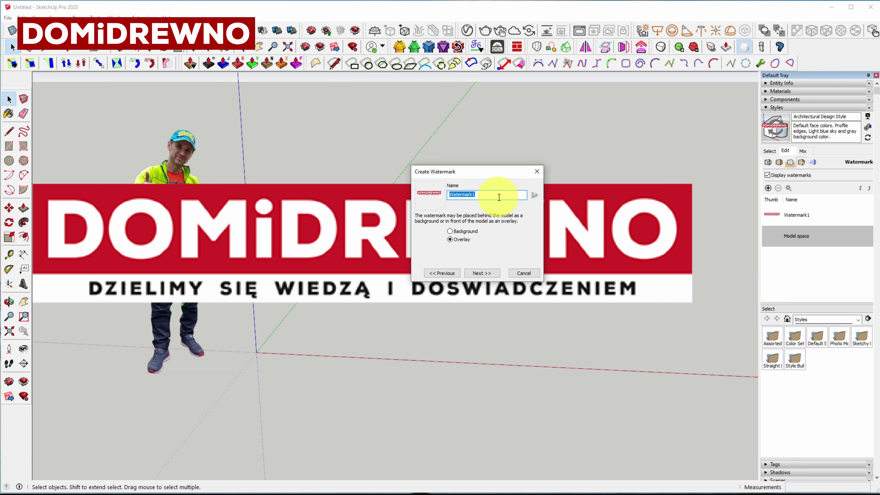
Name the overlay watermark DID and position it, scaled down, in the bottom-right corner.
{"action": "type", "text": "DID"}
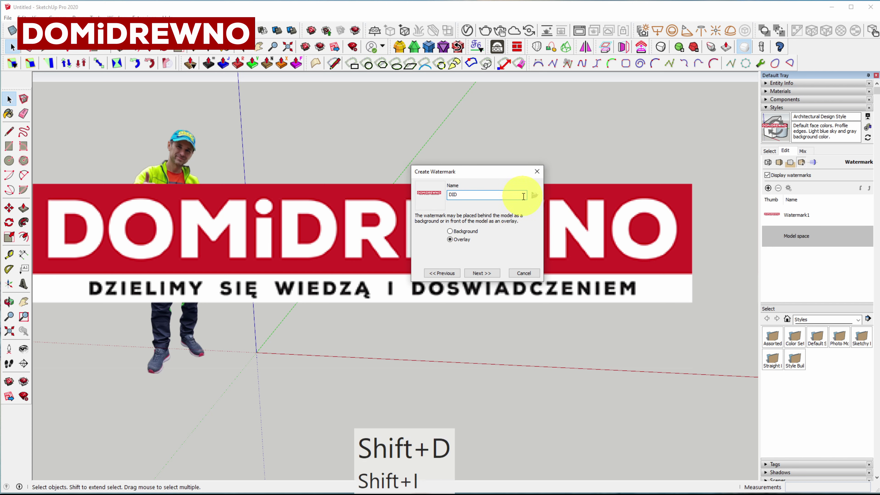
{"action": "left_click", "coordinate": [488, 276]}
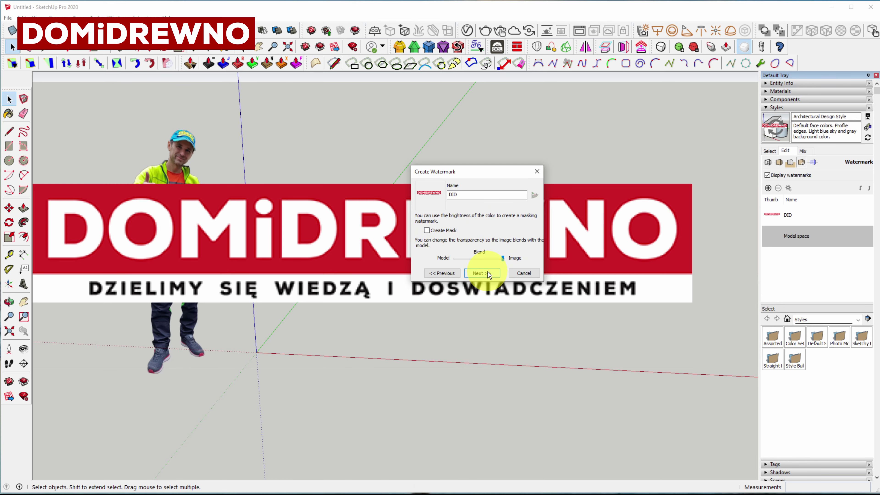
{"action": "left_click", "coordinate": [488, 273]}
{"action": "left_click", "coordinate": [442, 231]}
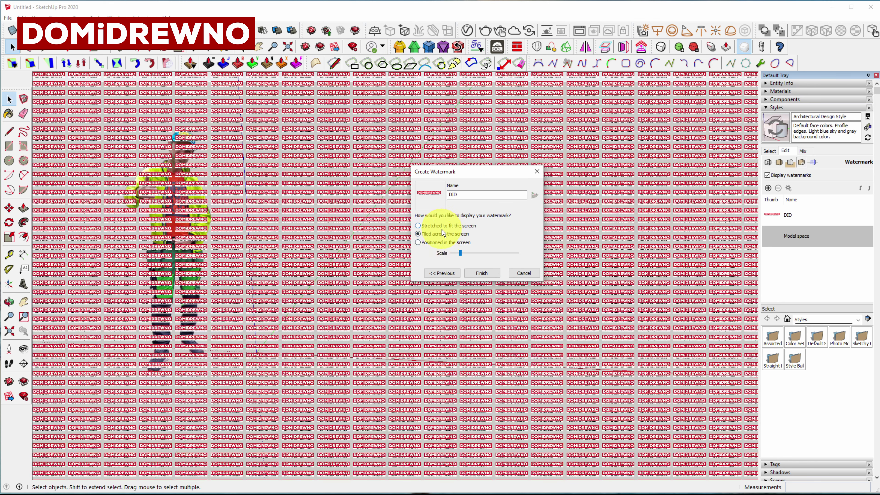
{"action": "left_click_drag", "start_coordinate": [461, 253], "coordinate": [510, 253]}
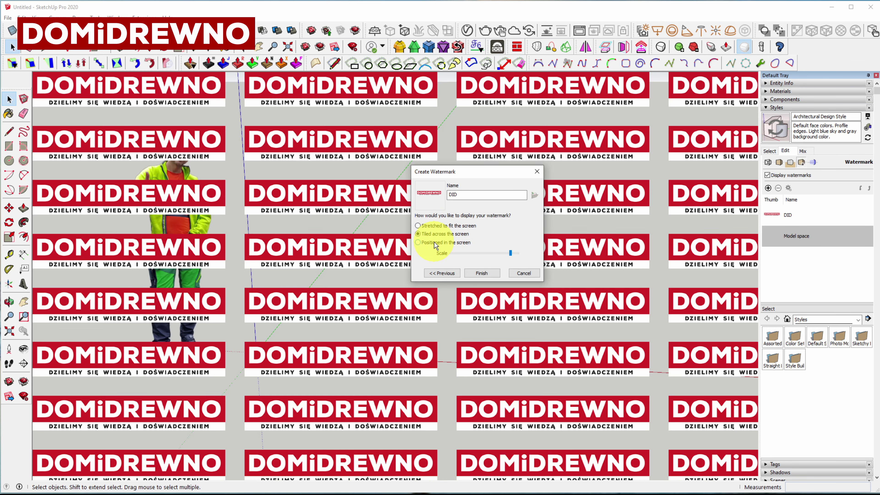
{"action": "left_click", "coordinate": [430, 243]}
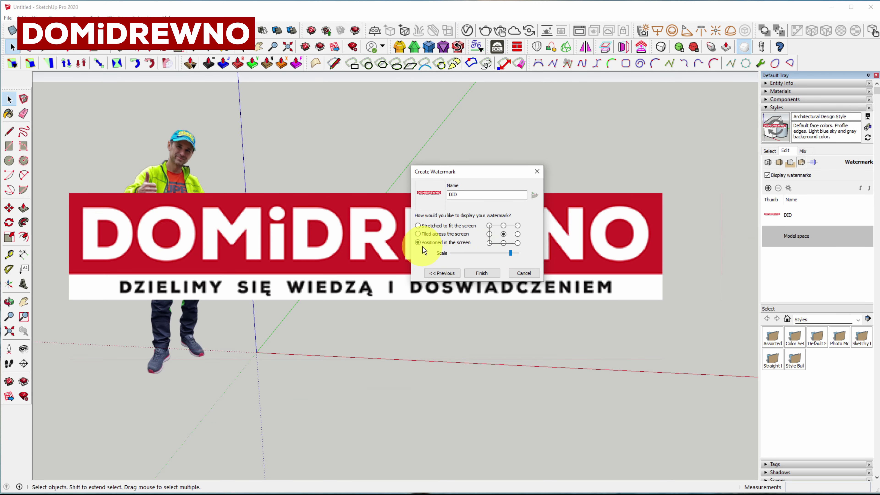
{"action": "left_click", "coordinate": [517, 243]}
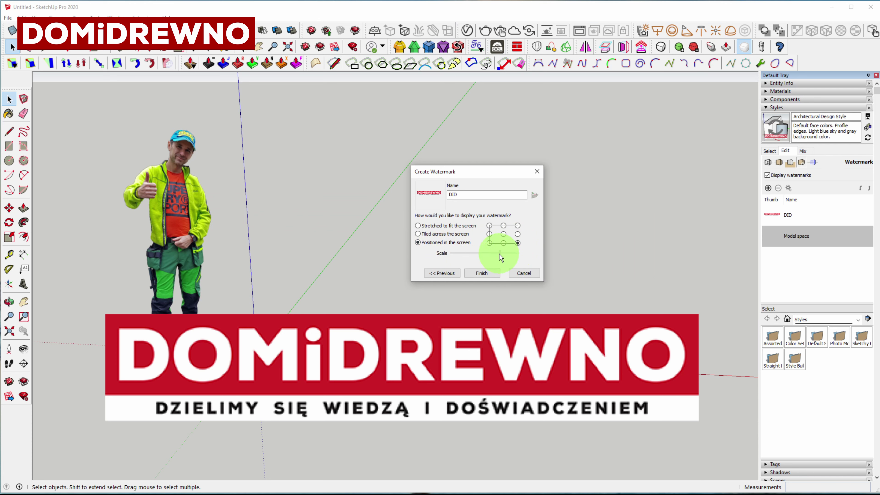
{"action": "left_click_drag", "start_coordinate": [510, 253], "coordinate": [467, 253]}
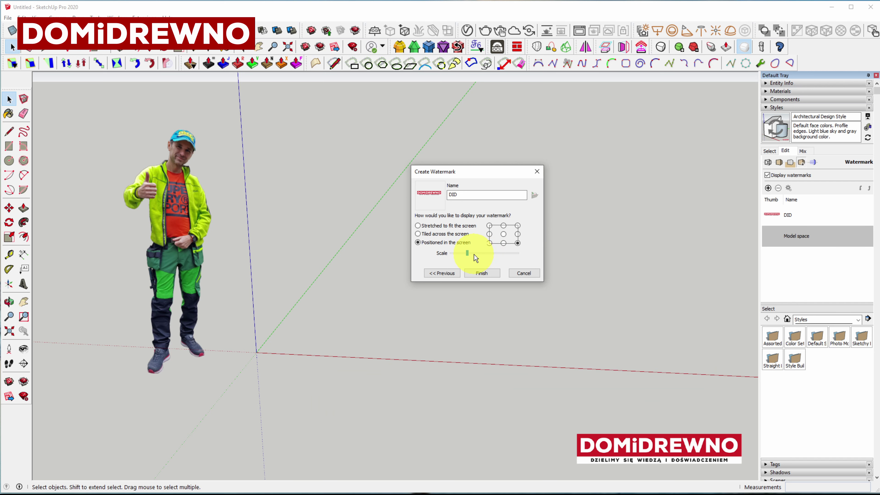
{"action": "left_click", "coordinate": [487, 274]}
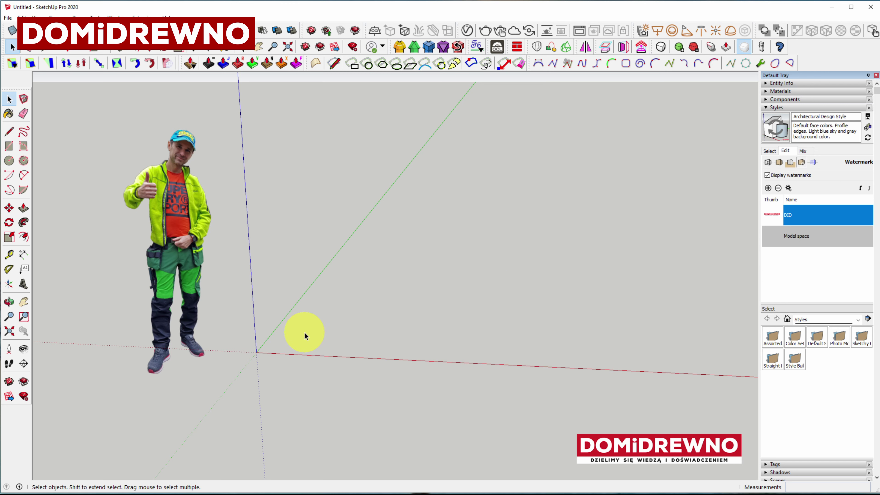
Draw a rectangle from the origin and push/pull it up into a box.
{"action": "key", "text": "d"}
{"action": "key", "text": "r"}
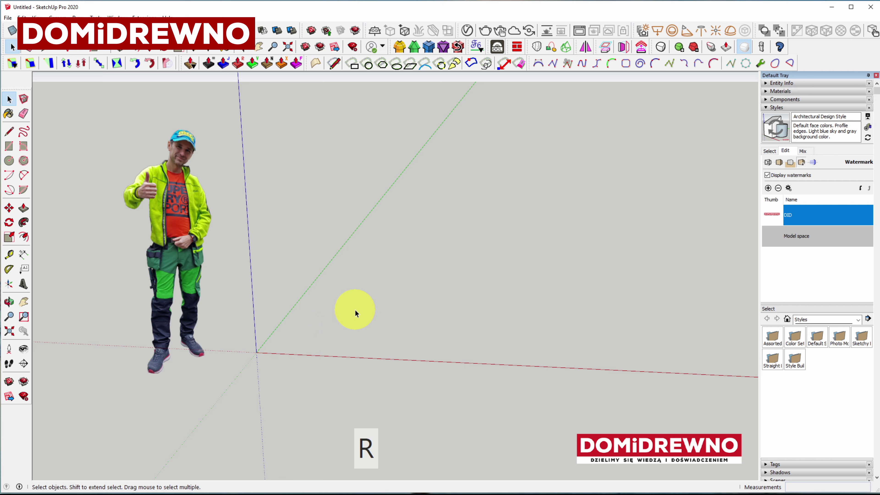
{"action": "key", "text": "r"}
{"action": "left_click", "coordinate": [256, 352]}
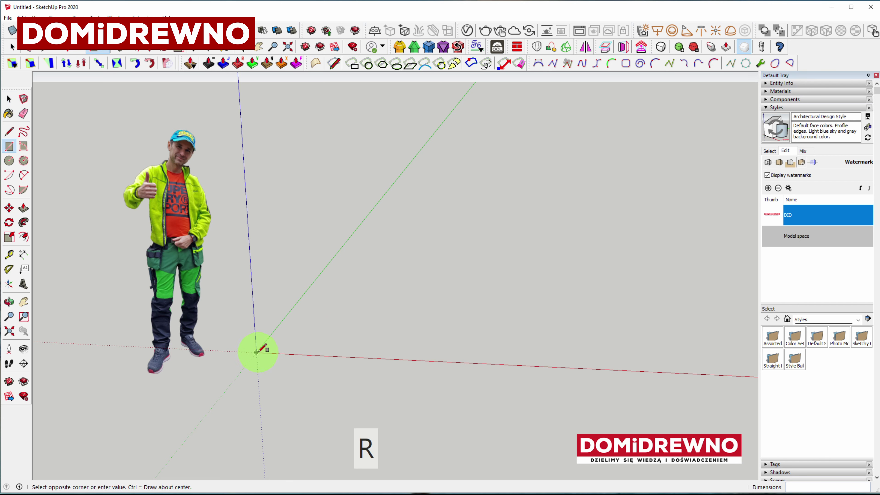
{"action": "left_click", "coordinate": [455, 286]}
{"action": "key", "text": "space"}
{"action": "key", "text": "p"}
{"action": "left_click", "coordinate": [426, 331]}
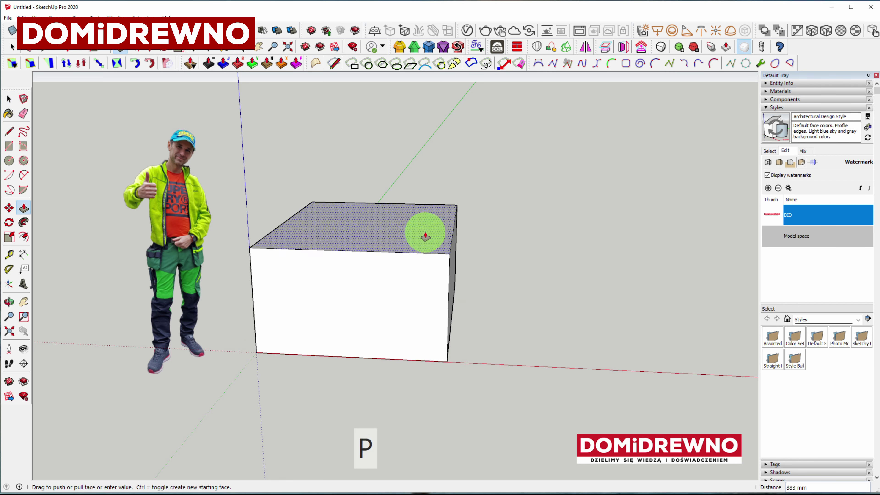
{"action": "left_click", "coordinate": [412, 239]}
Offset the box's front face and pull the inset outward into a second, smaller box.
{"action": "key", "text": "f"}
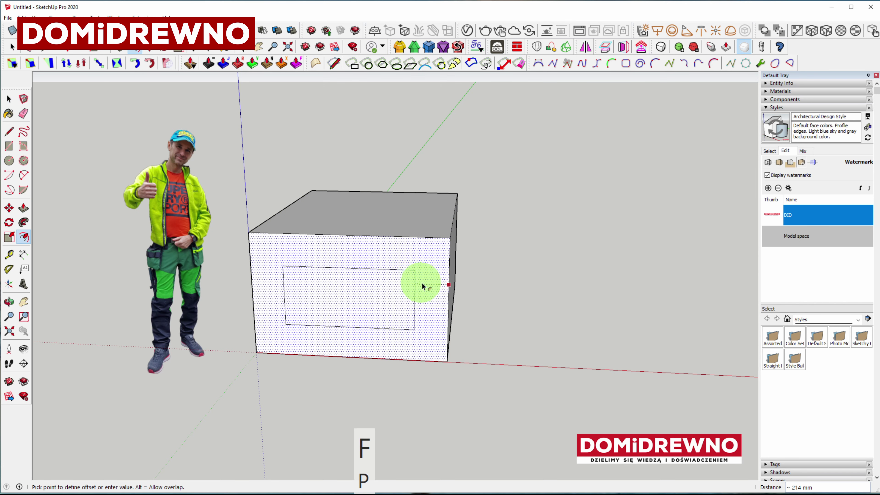
{"action": "left_click", "coordinate": [422, 287]}
{"action": "key", "text": "p"}
{"action": "left_click", "coordinate": [383, 295]}
{"action": "left_click", "coordinate": [341, 330]}
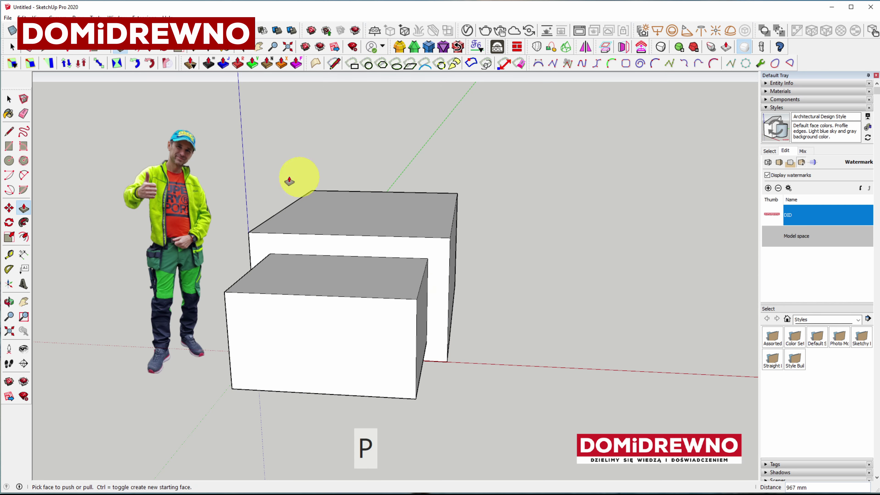
{"action": "key", "text": "space"}
{"action": "mouse_move", "coordinate": [372, 113]}
{"action": "middle_mouse_down"}
{"action": "mouse_move", "coordinate": [395, 114]}
{"action": "mouse_move", "coordinate": [418, 137]}
{"action": "middle_mouse_up"}
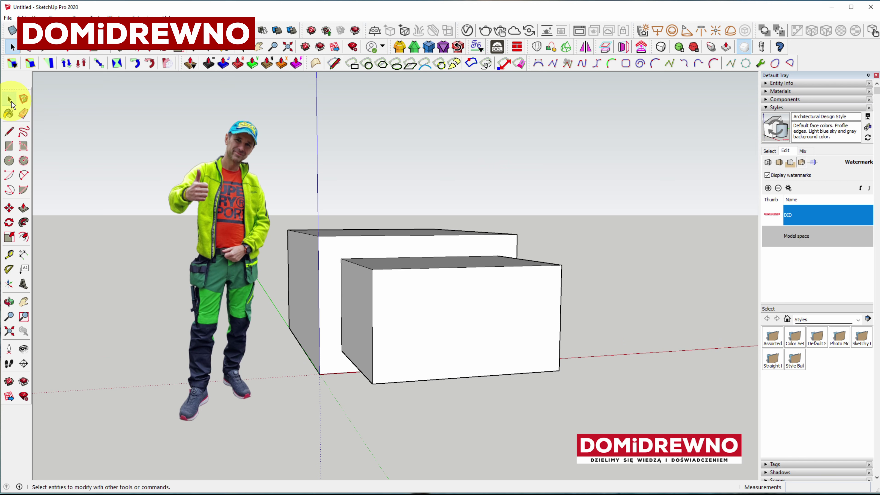
{"action": "left_click", "coordinate": [156, 139]}
{"action": "left_click", "coordinate": [416, 130]}
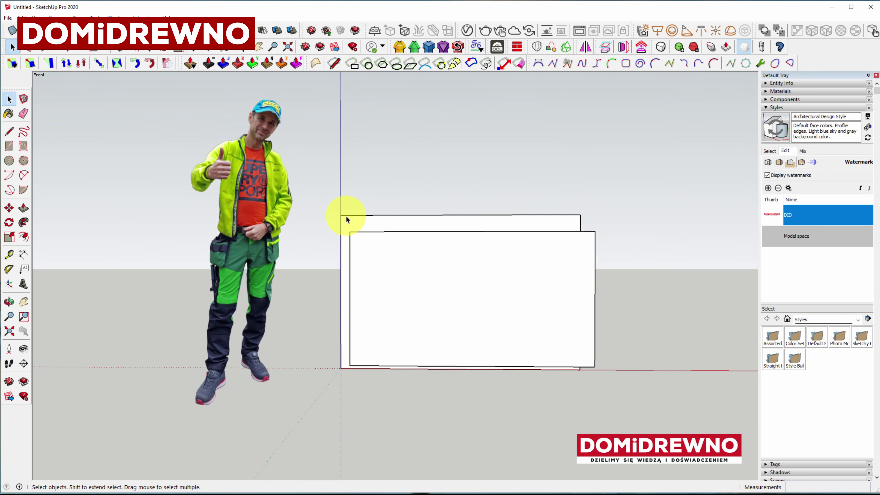
{"action": "middle_click_drag", "start_coordinate": [345, 215], "coordinate": [330, 226]}
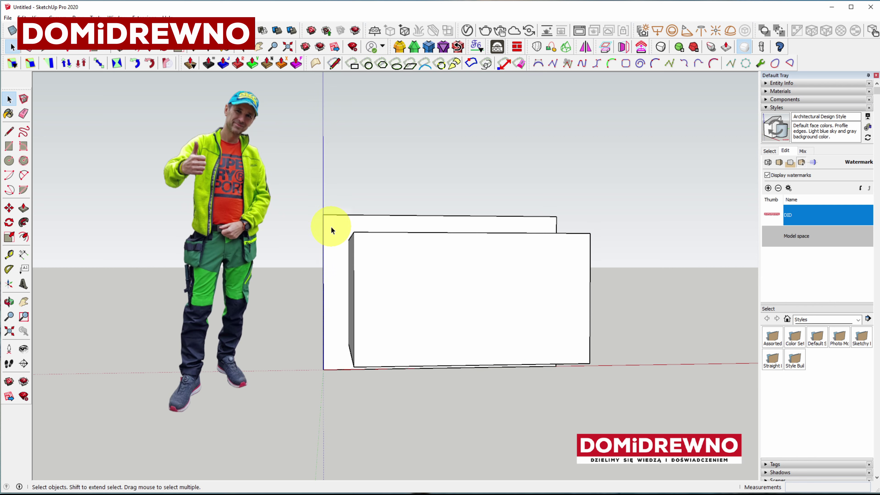
{"action": "left_click", "coordinate": [335, 369]}
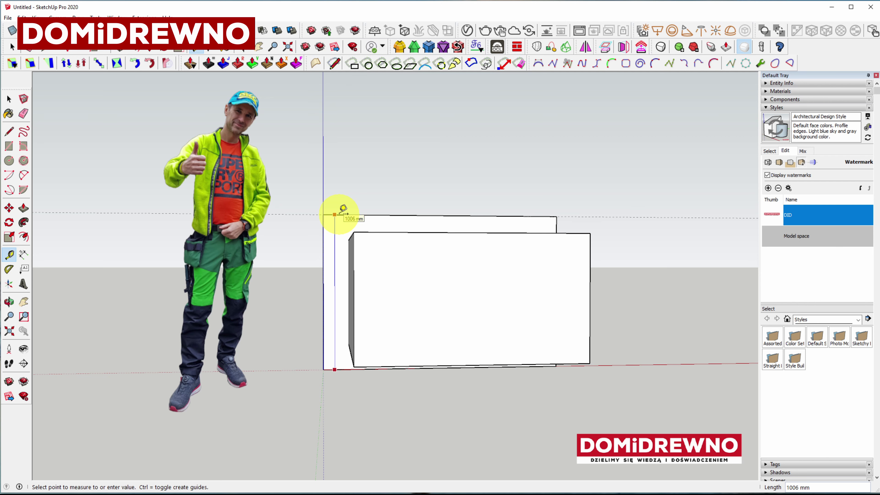
{"action": "key", "text": "Escape"}
{"action": "middle_click_drag", "start_coordinate": [398, 147], "coordinate": [400, 149]}
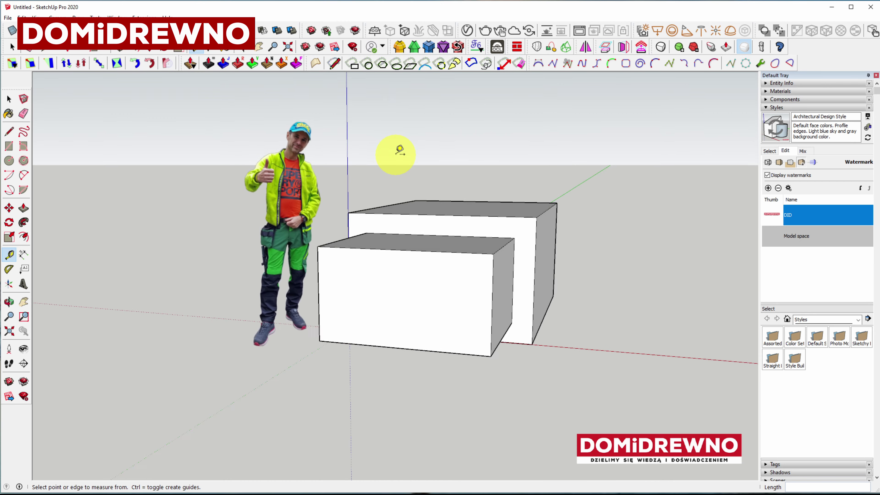
{"action": "left_click", "coordinate": [9, 98]}
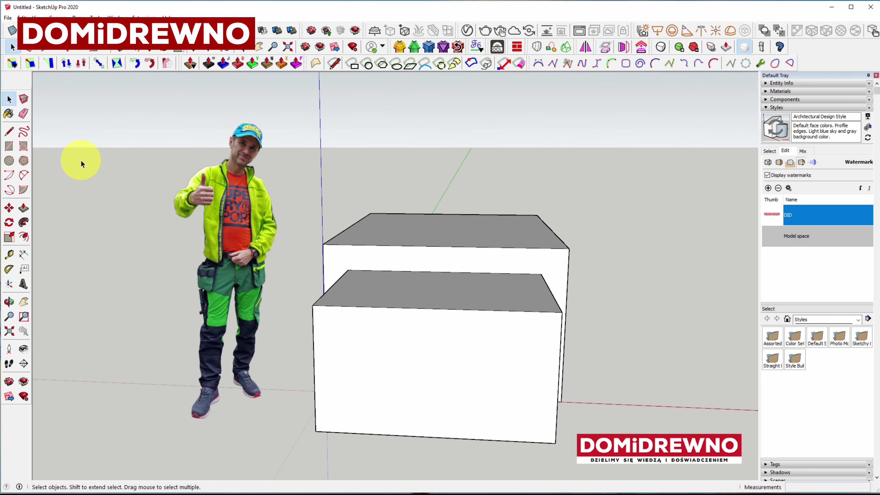